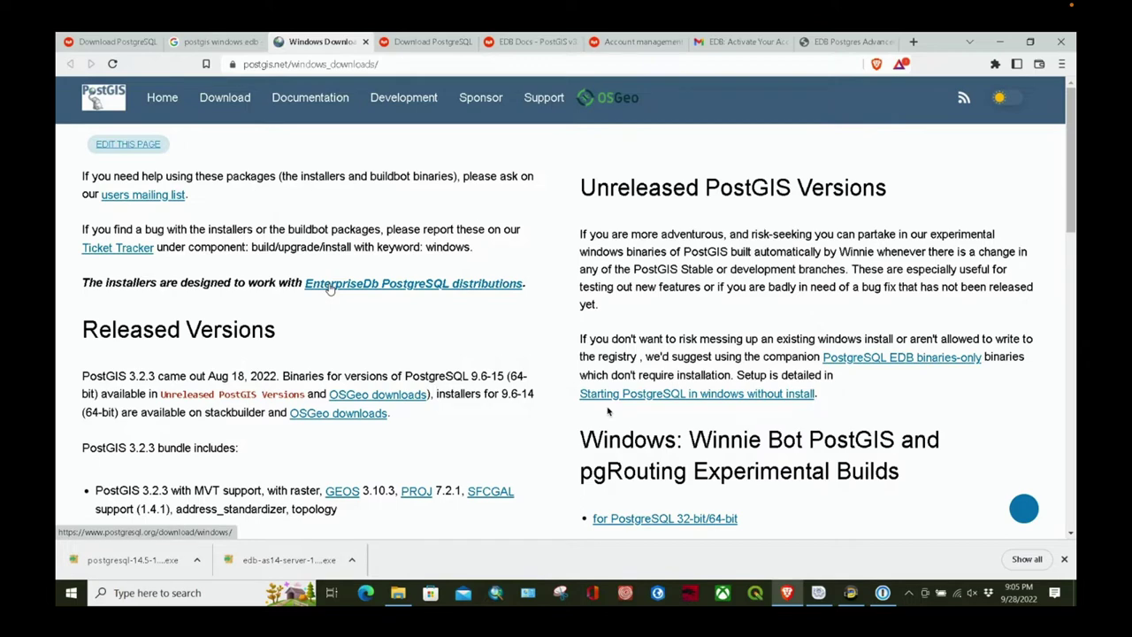
# Step: On the EDB PostgreSQL downloads page, reveal the downloaded postgresql-14.5-1-windows-x64.exe in its folder
pyautogui.click(434, 44)
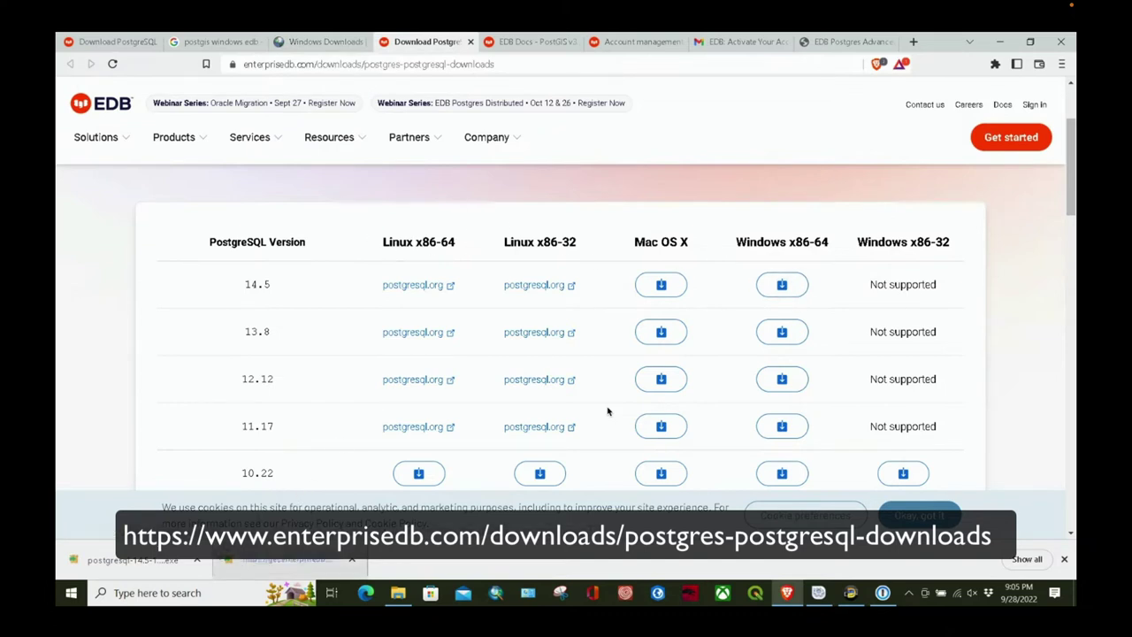
pyautogui.click(199, 562)
pyautogui.click(234, 514)
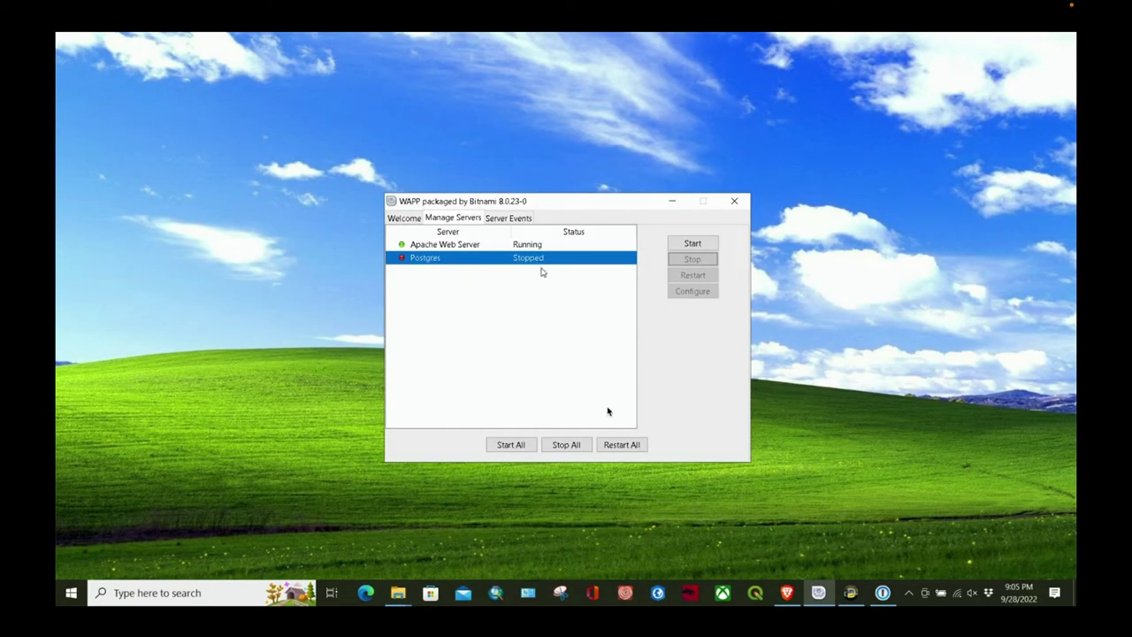
# Step: Run postgresql-14.5-1-windows-x64.exe from the webgis folder, minimizing the WAPP manager and Explorer
pyautogui.click(672, 201)
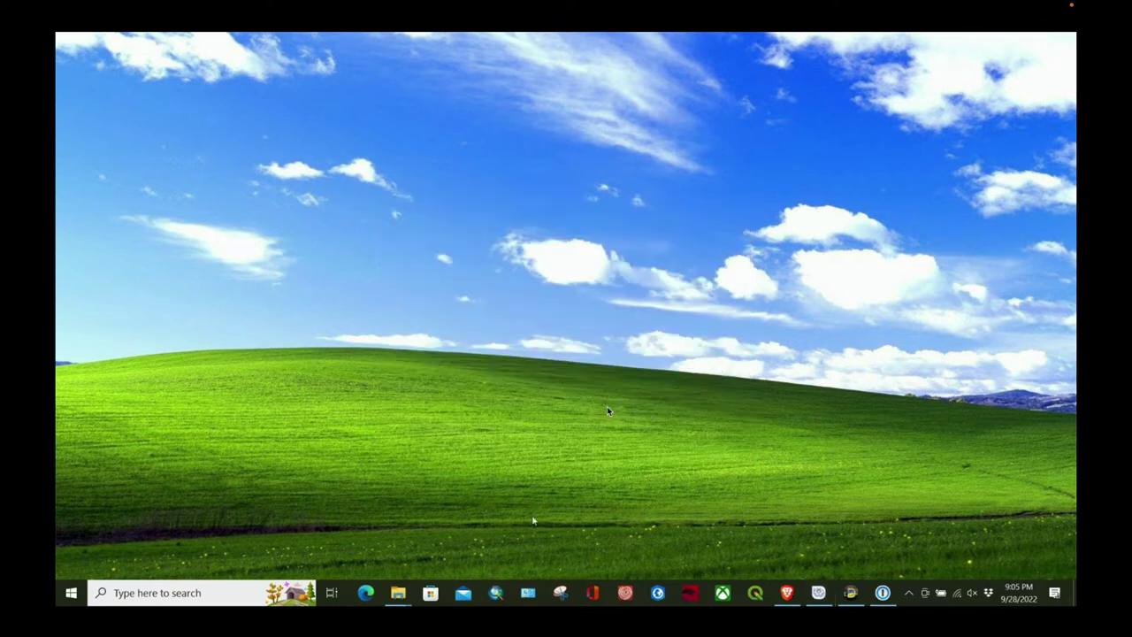
pyautogui.moveTo(400, 591)
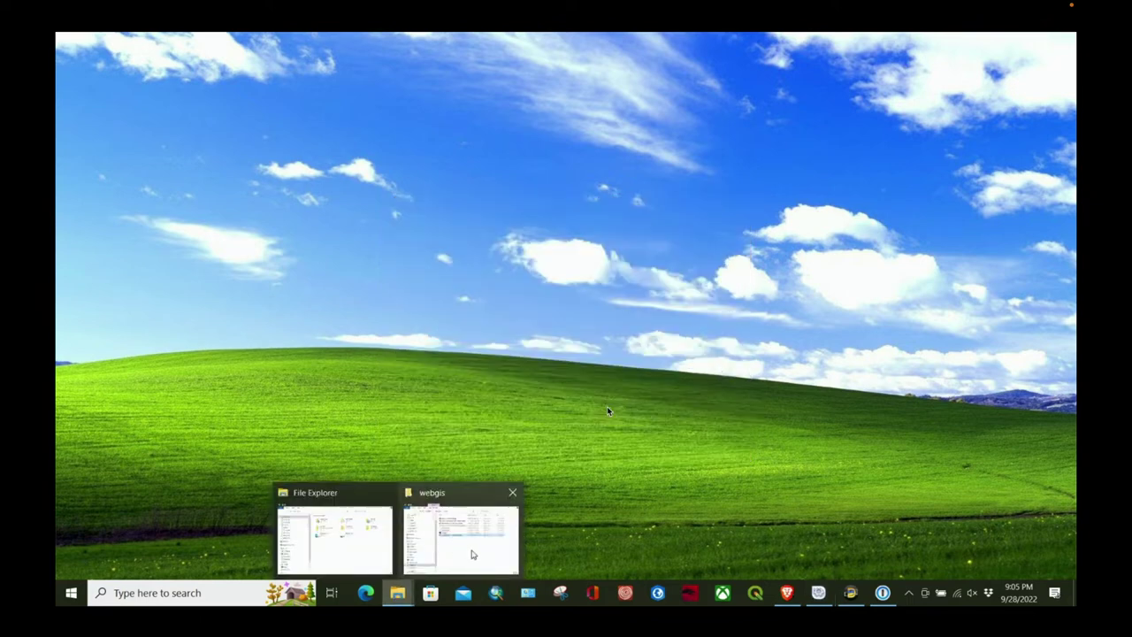
pyautogui.click(473, 551)
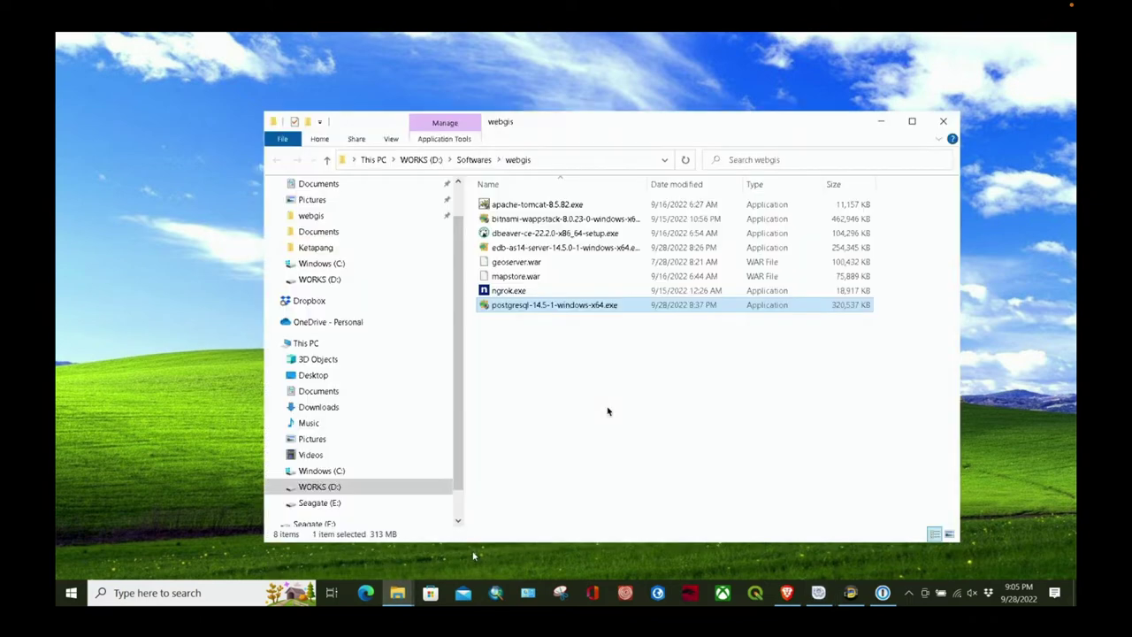
pyautogui.doubleClick(552, 305)
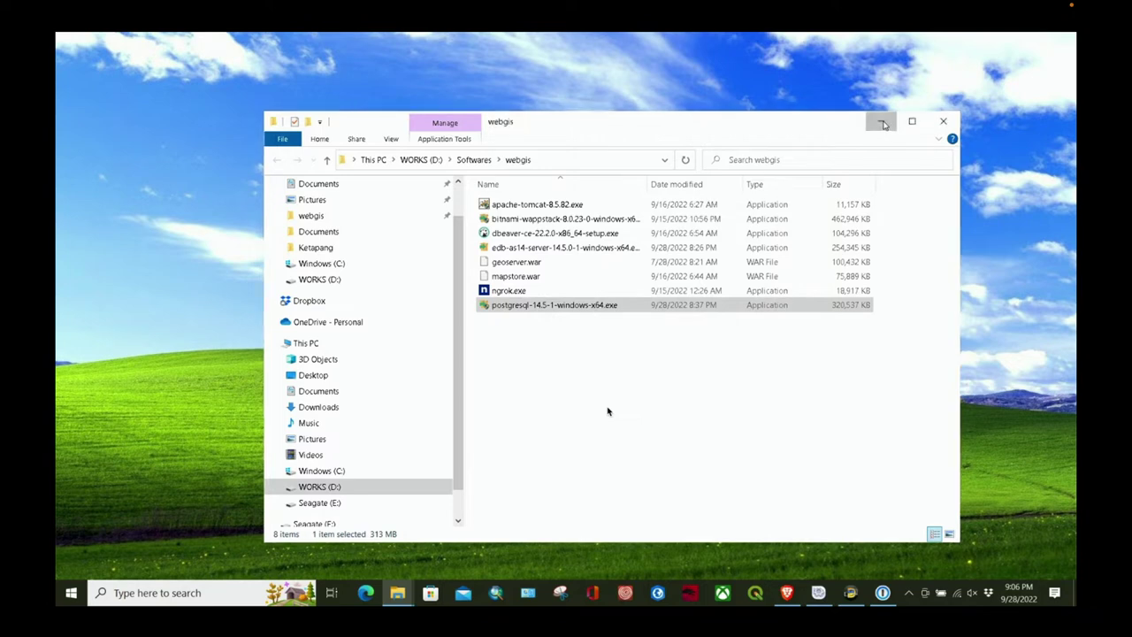
pyautogui.click(882, 121)
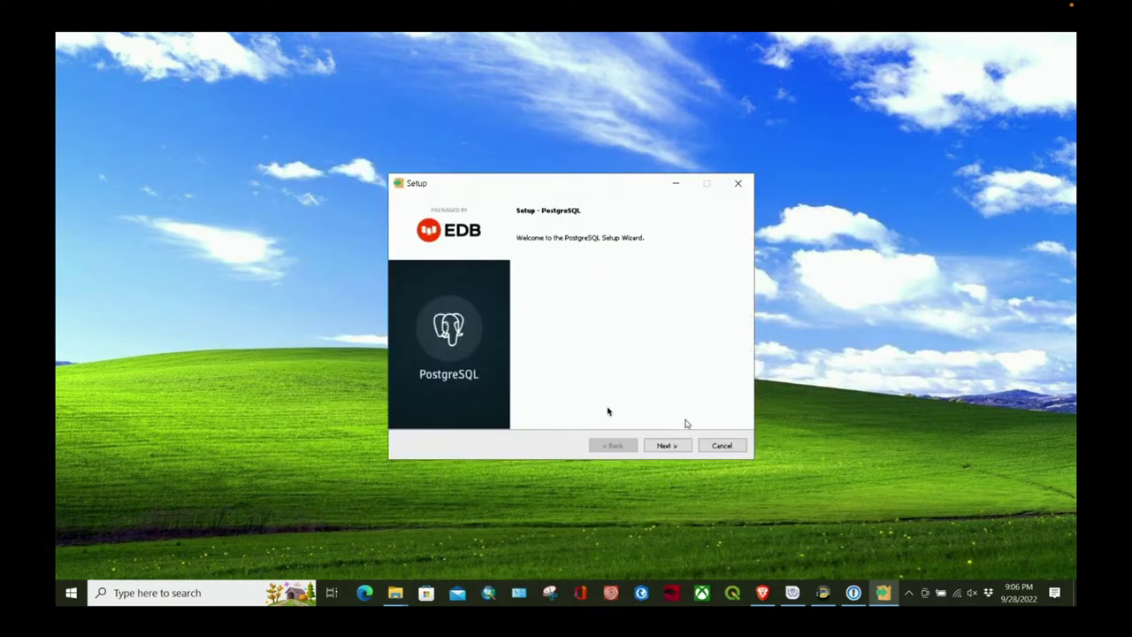
# Step: Accept the default installation directory, all four components and the default data directory
pyautogui.click(668, 446)
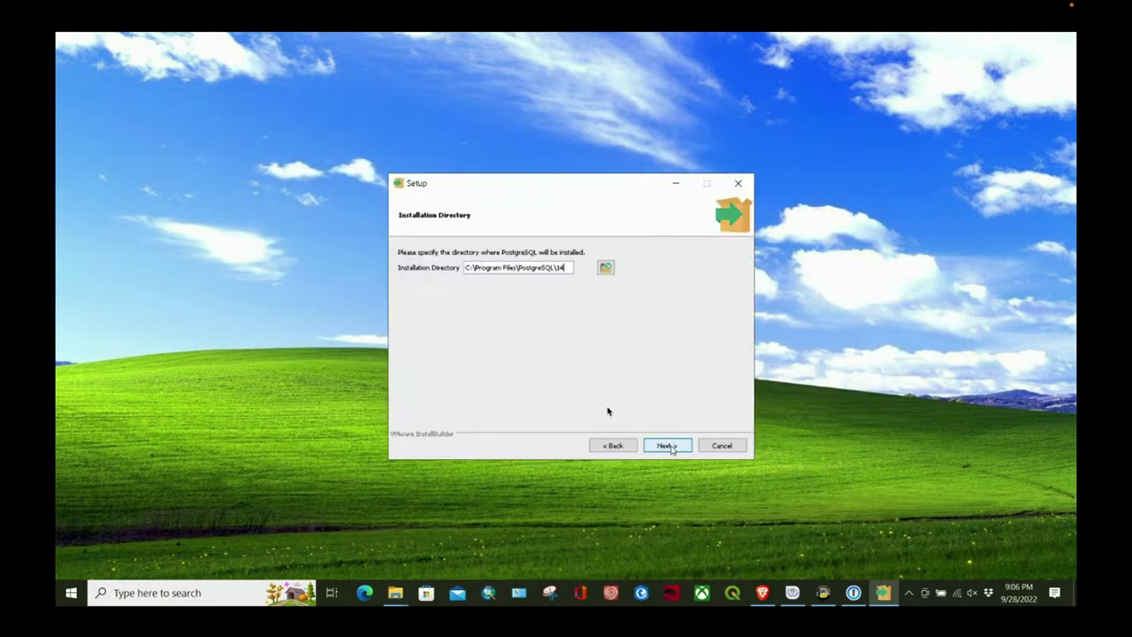
pyautogui.click(669, 447)
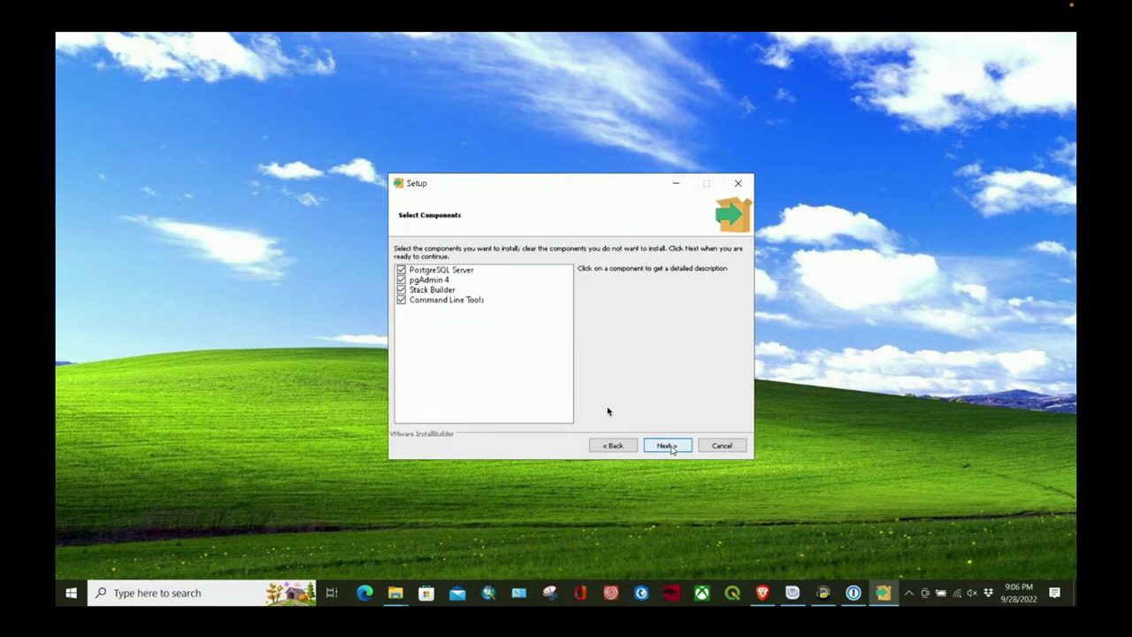
pyautogui.click(670, 446)
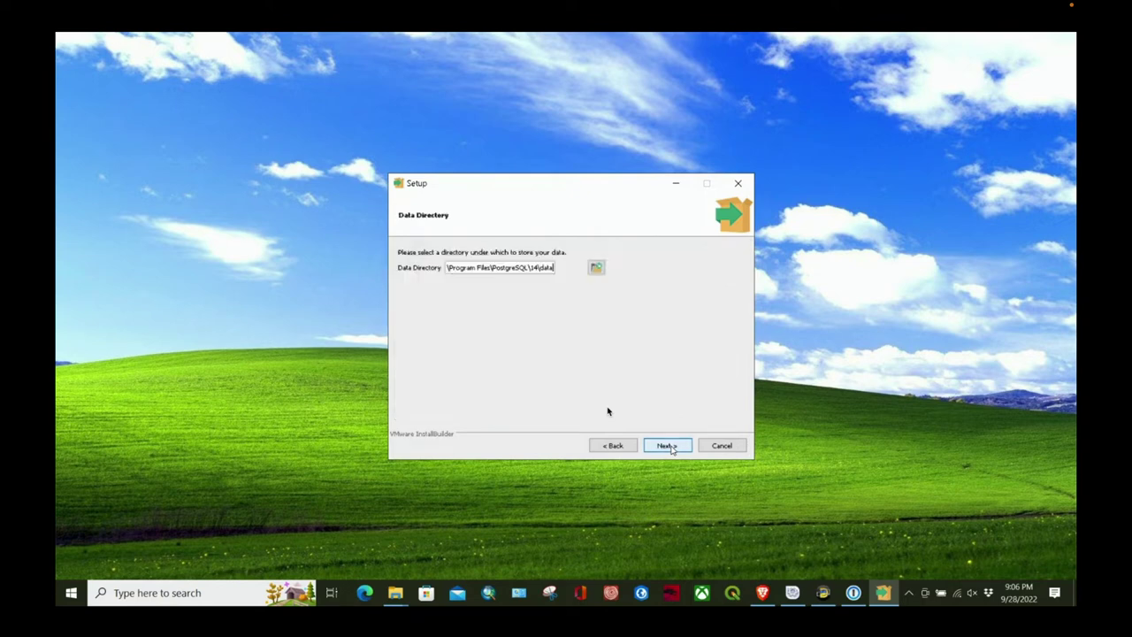
pyautogui.click(670, 447)
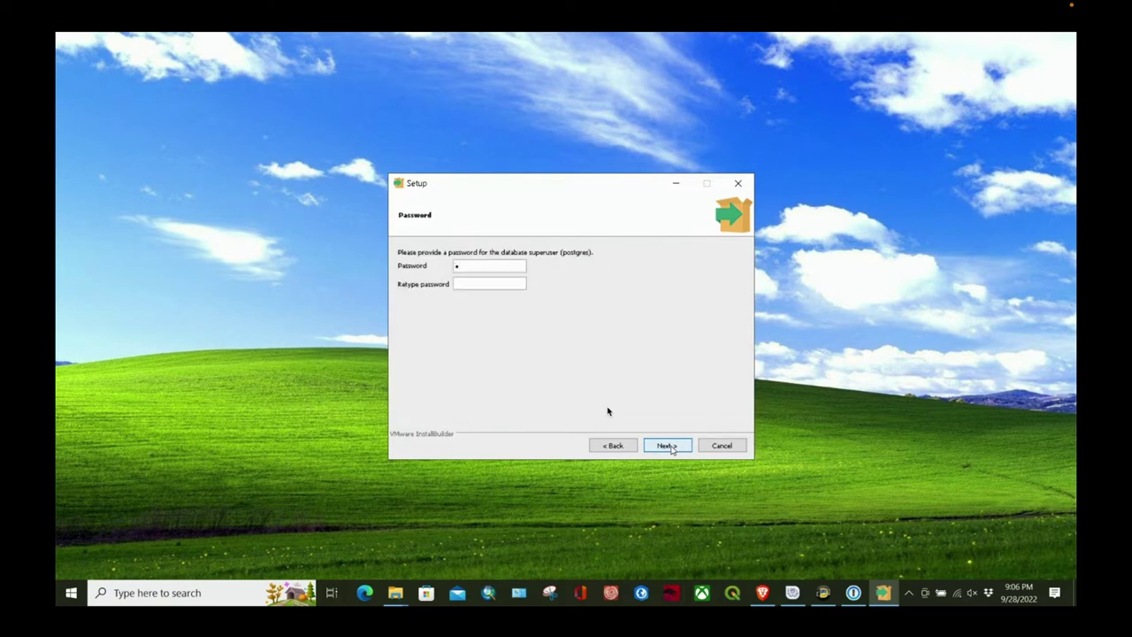
# Step: Enter and retype the postgres superuser password
pyautogui.write('ostgres')
pyautogui.press('Tab')
pyautogui.write('postgres')
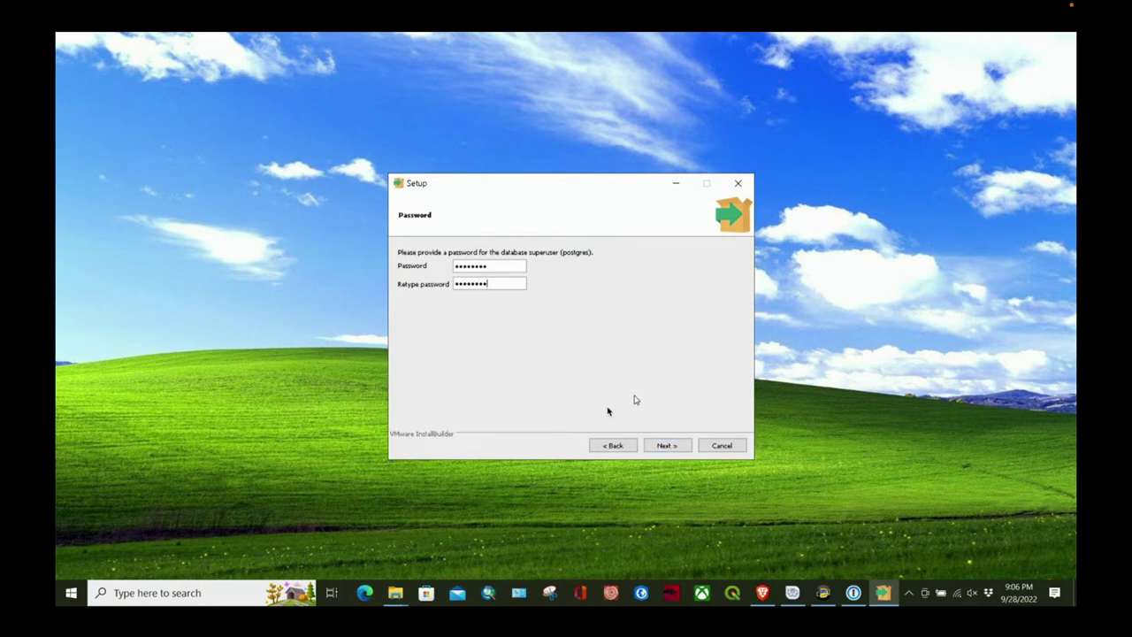
pyautogui.click(675, 446)
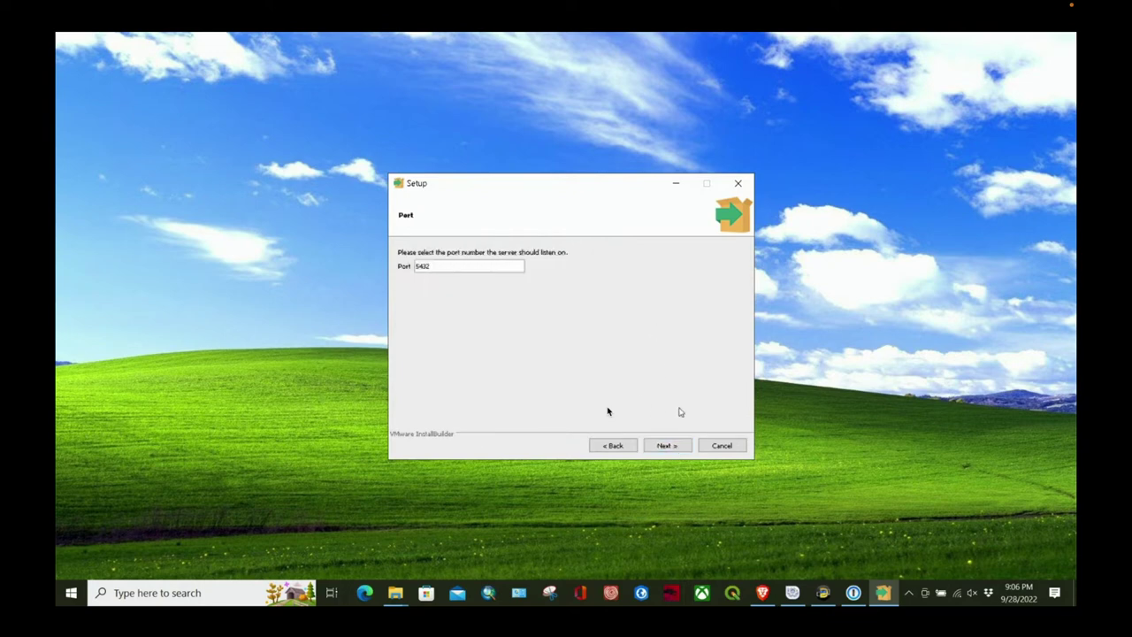
# Step: Keep port 5432 and the default locale, then begin the installation
pyautogui.click(679, 448)
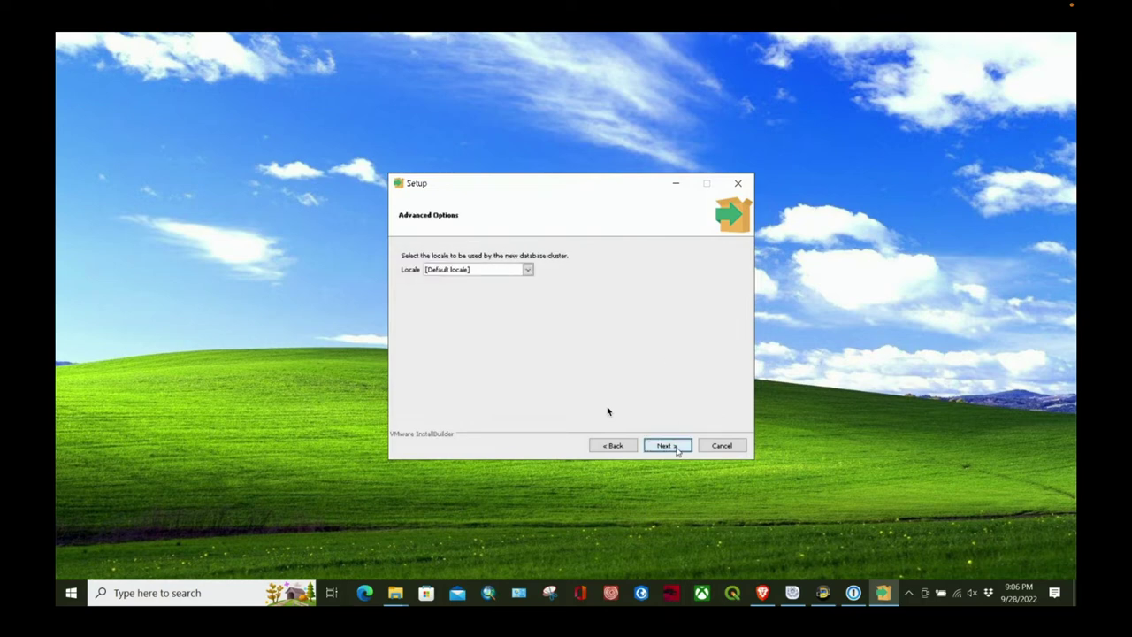
pyautogui.click(669, 445)
pyautogui.click(670, 445)
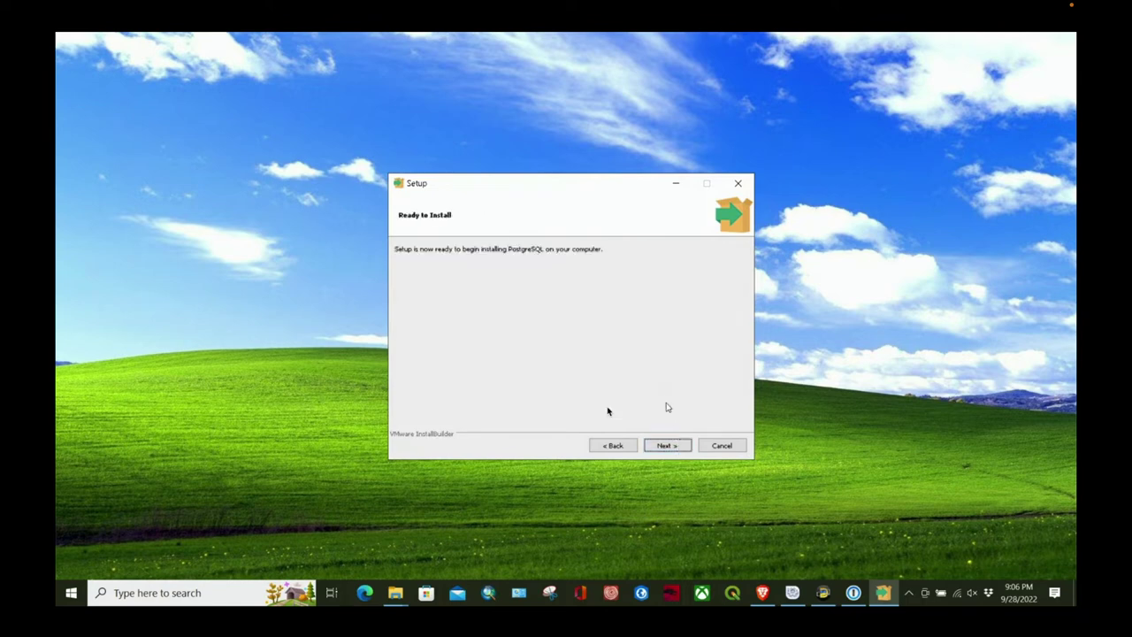
pyautogui.click(671, 446)
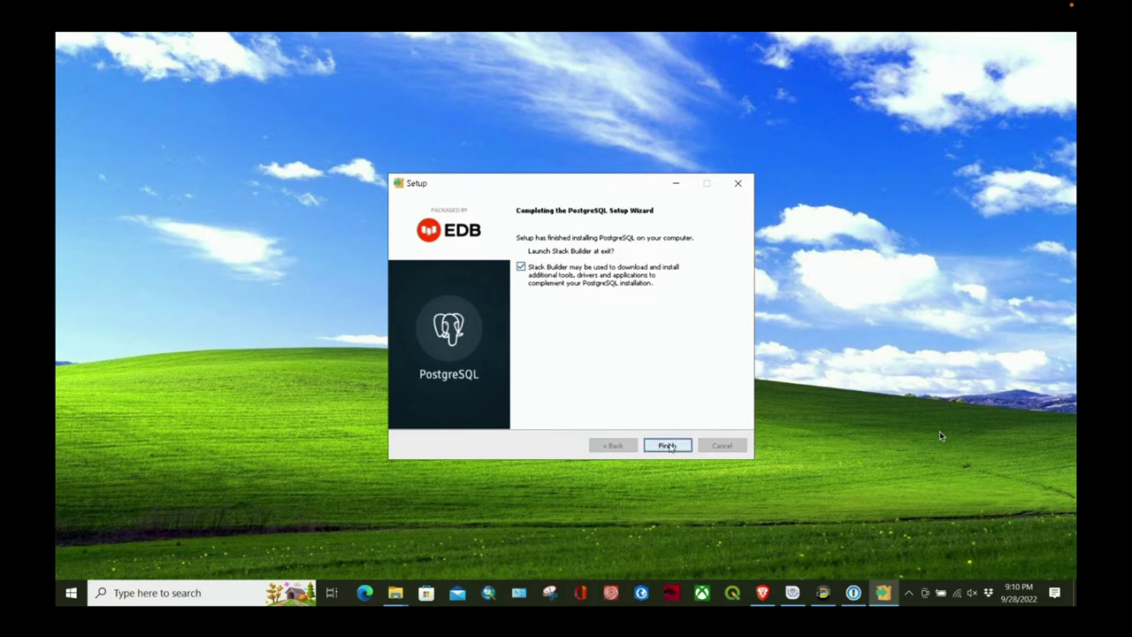
# Step: Finish PostgreSQL Setup to launch Stack Builder, closing the 1Password and WAPP manager windows
pyautogui.click(666, 443)
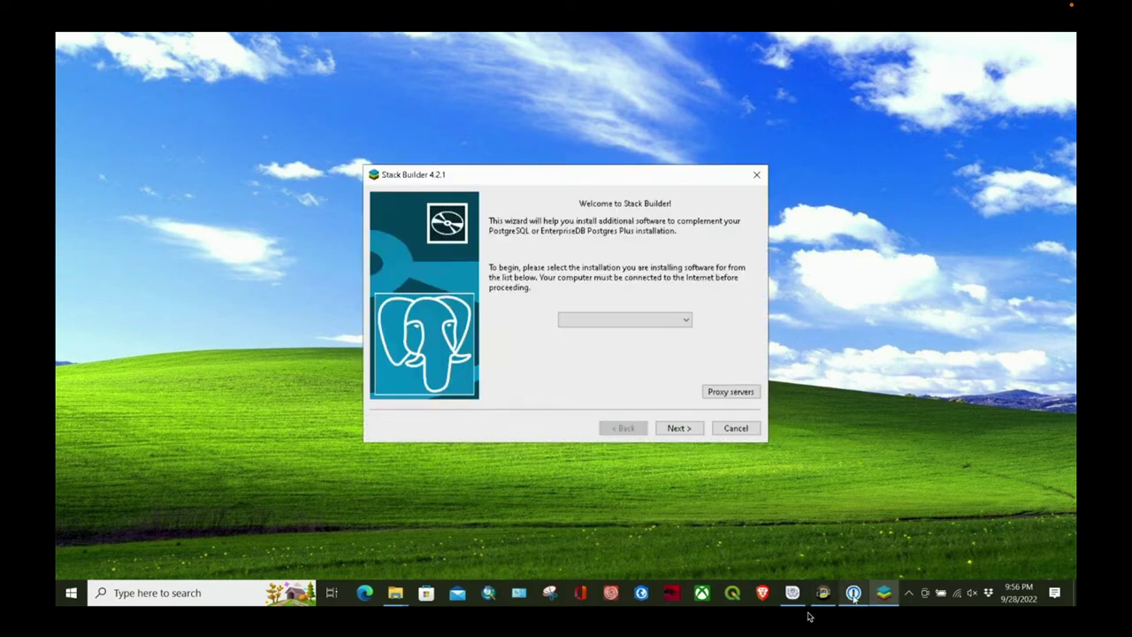
pyautogui.rightClick(854, 594)
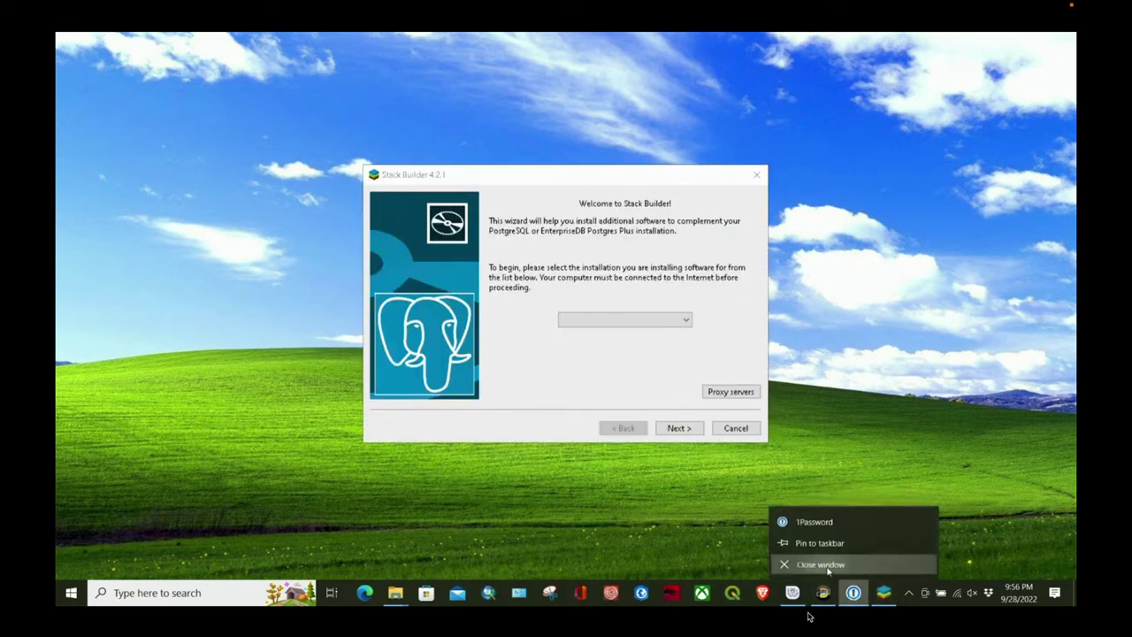
pyautogui.click(822, 566)
pyautogui.moveTo(808, 616)
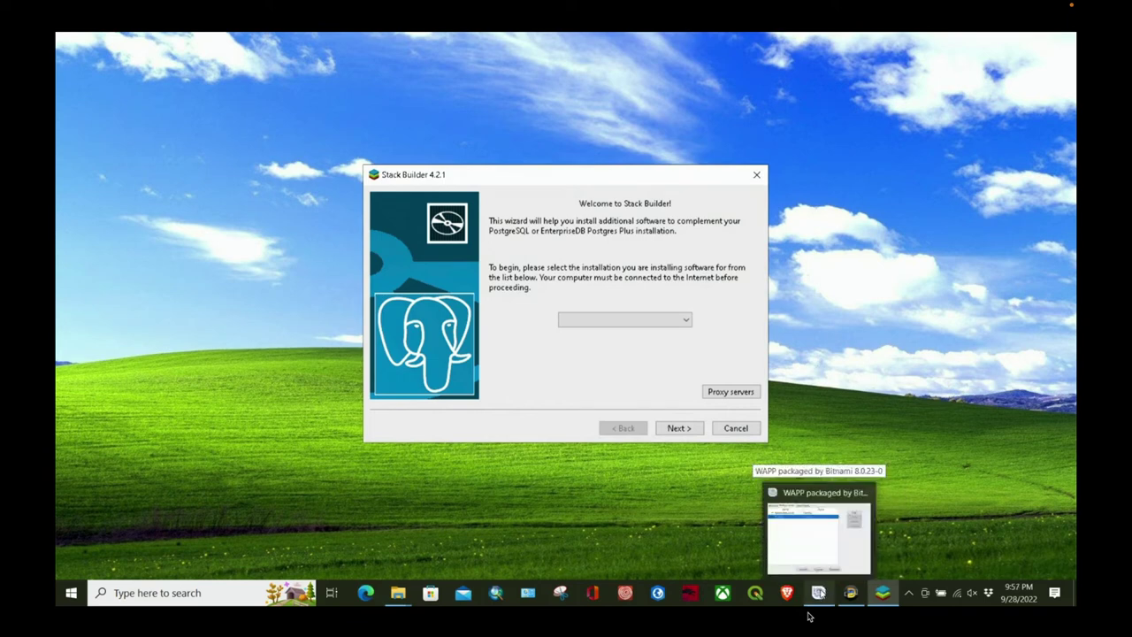
pyautogui.click(864, 492)
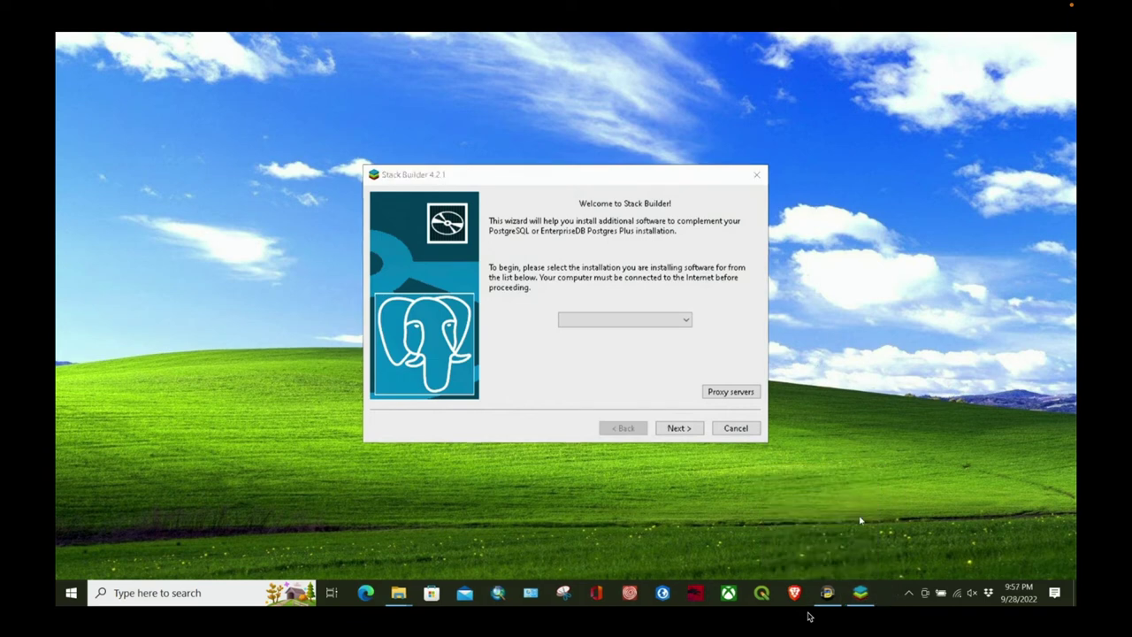
pyautogui.click(908, 594)
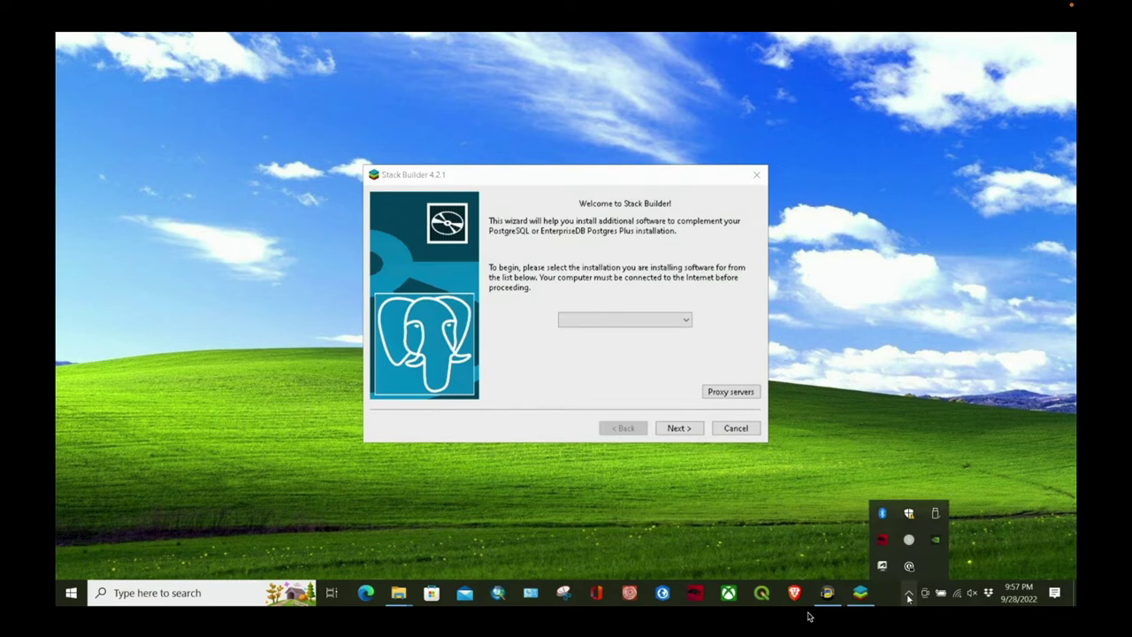
pyautogui.click(728, 508)
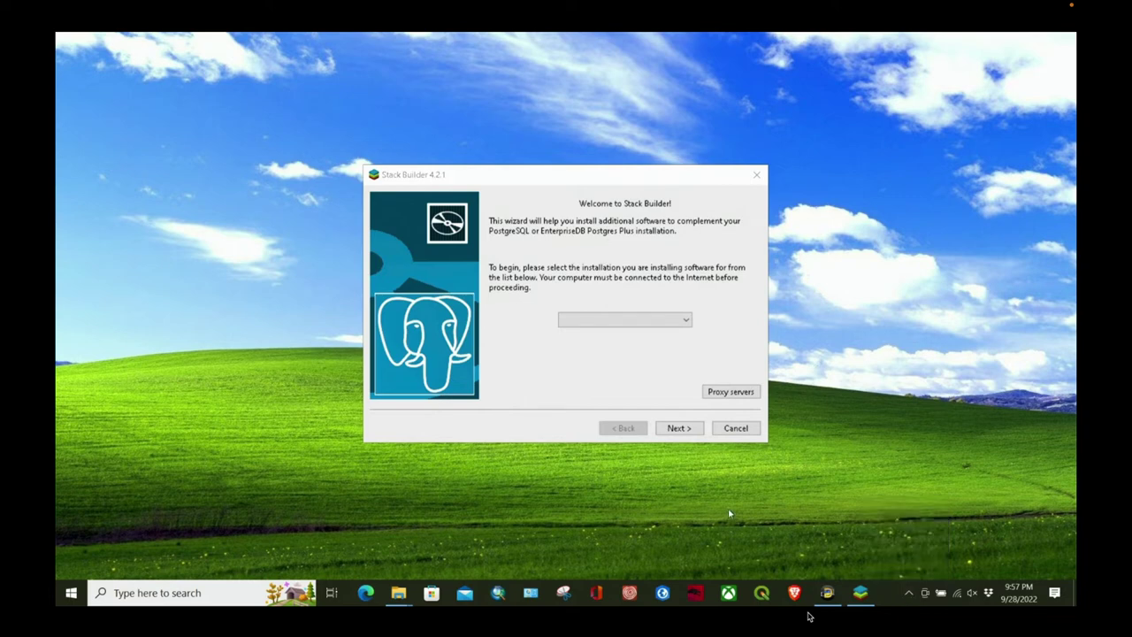
# Step: Choose PostgreSQL 14 (x64) on port 5432 and fetch the application list
pyautogui.click(667, 327)
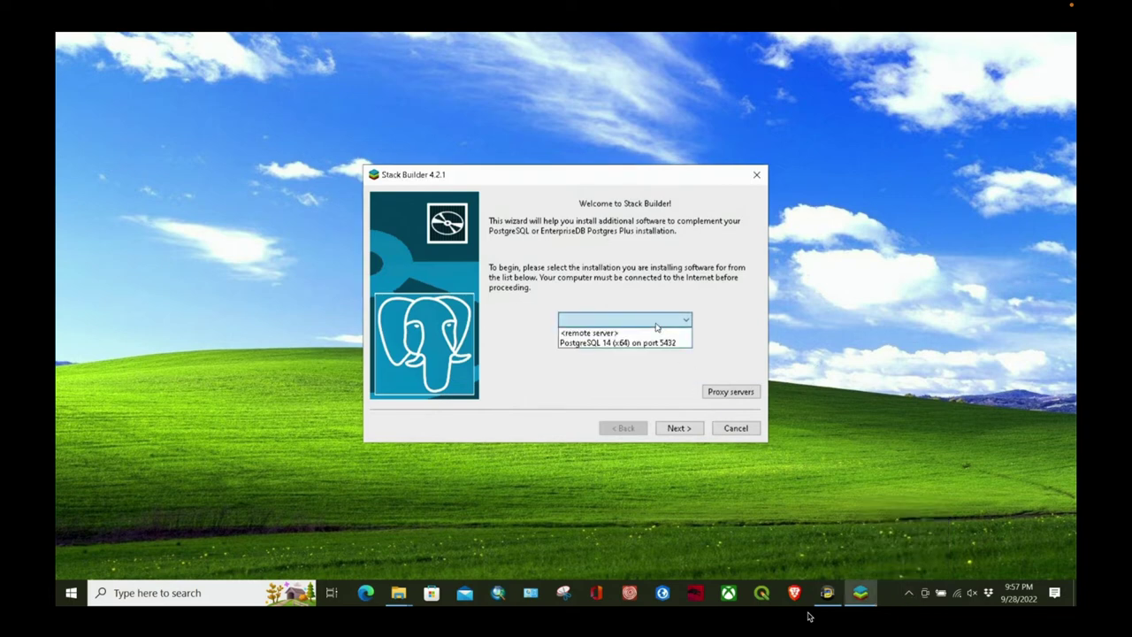
pyautogui.click(635, 343)
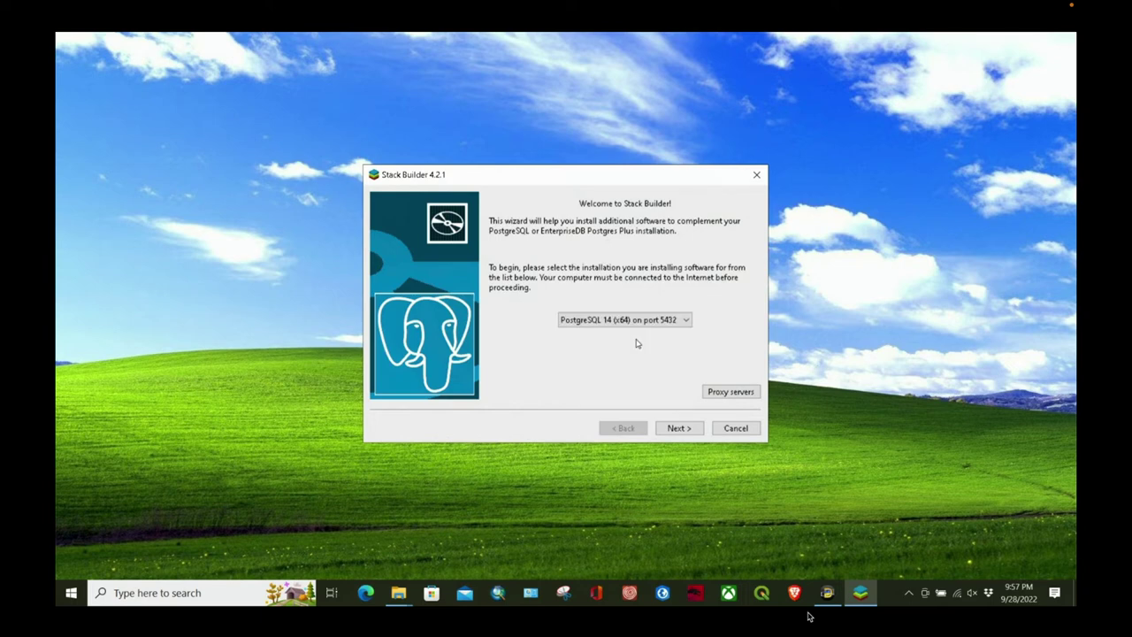
pyautogui.click(683, 431)
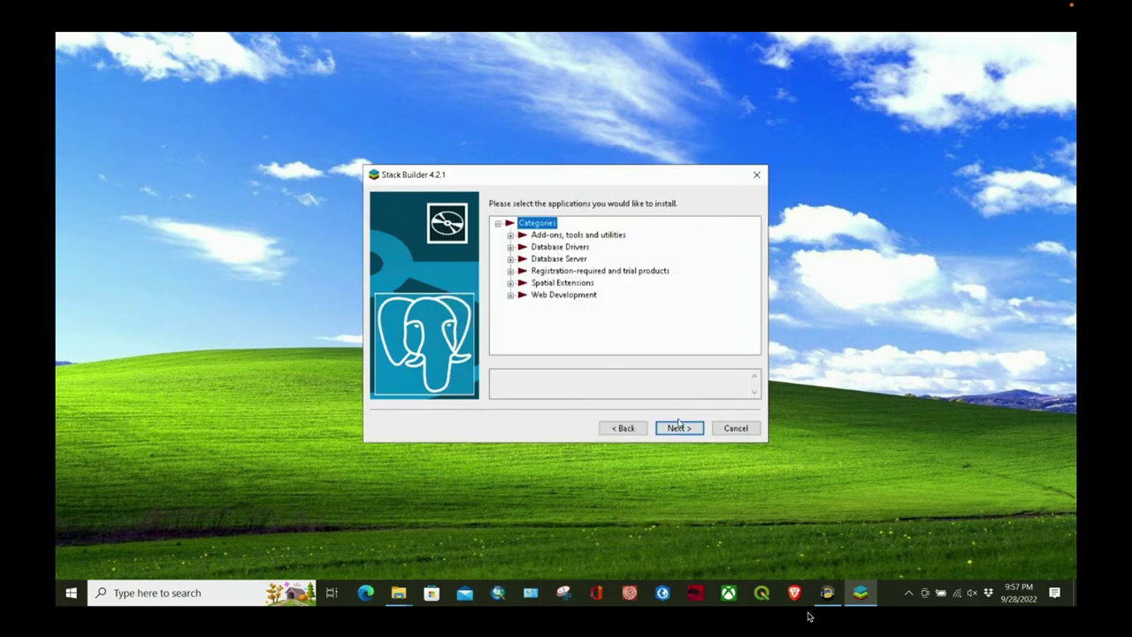
# Step: Under Spatial Extensions, tick PostGIS 3.1 Bundle for PostgreSQL 14 (64 bit) v3.1.4
pyautogui.click(511, 283)
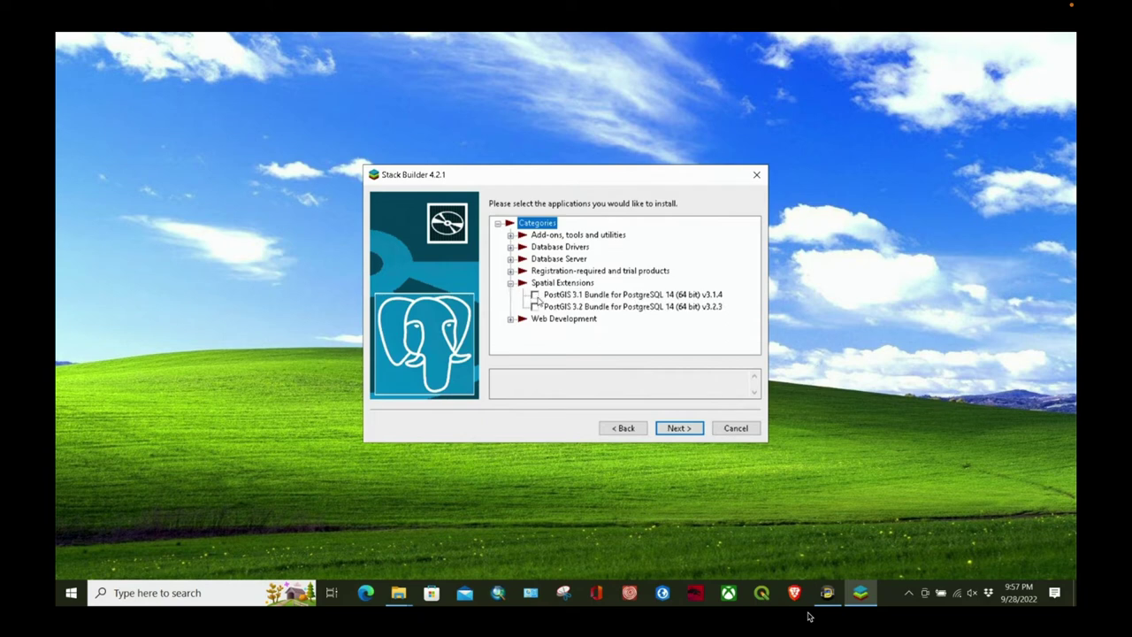
pyautogui.click(536, 297)
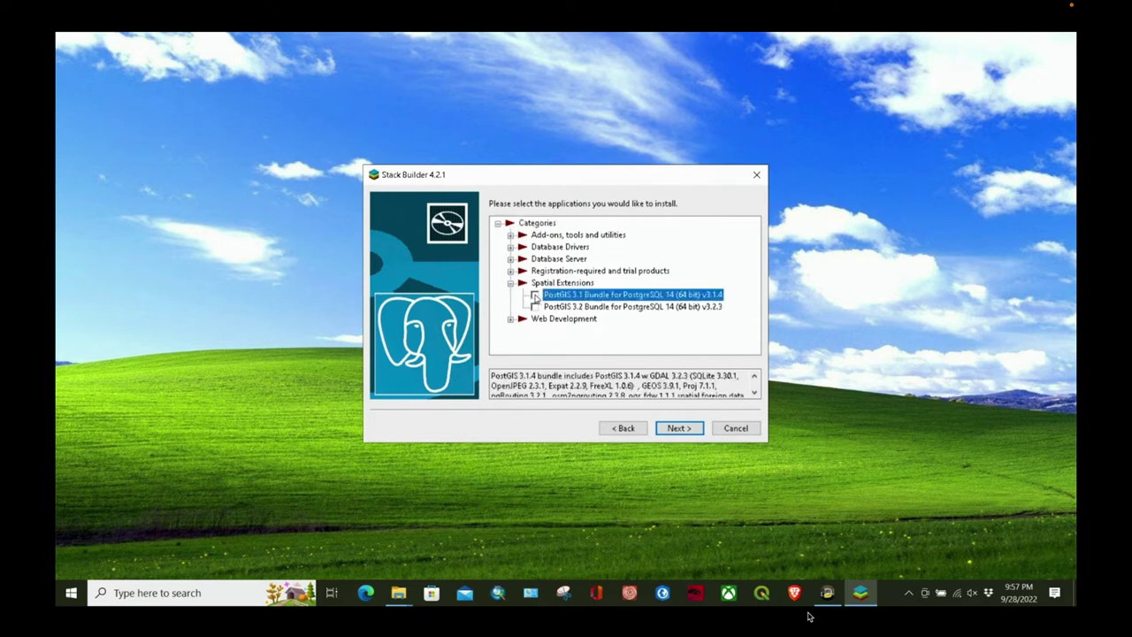
pyautogui.click(535, 297)
# Step: Scroll through the bundle's description and continue to the package review page
pyautogui.click(754, 394)
pyautogui.click(753, 394)
pyautogui.click(753, 393)
pyautogui.click(754, 394)
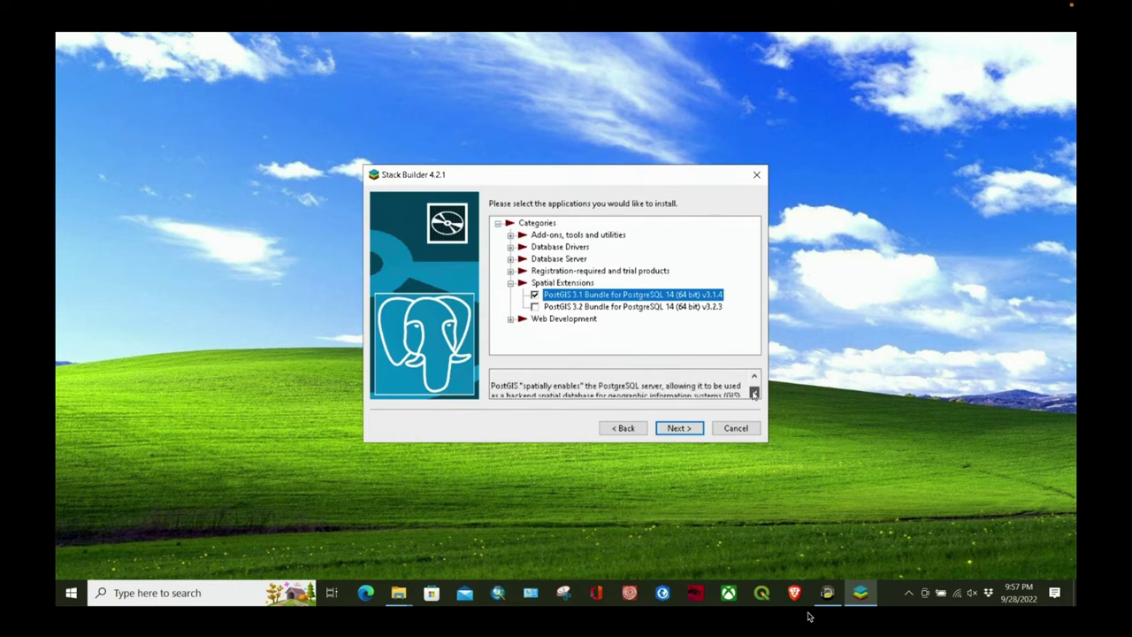
pyautogui.click(754, 394)
pyautogui.click(754, 394)
pyautogui.click(754, 393)
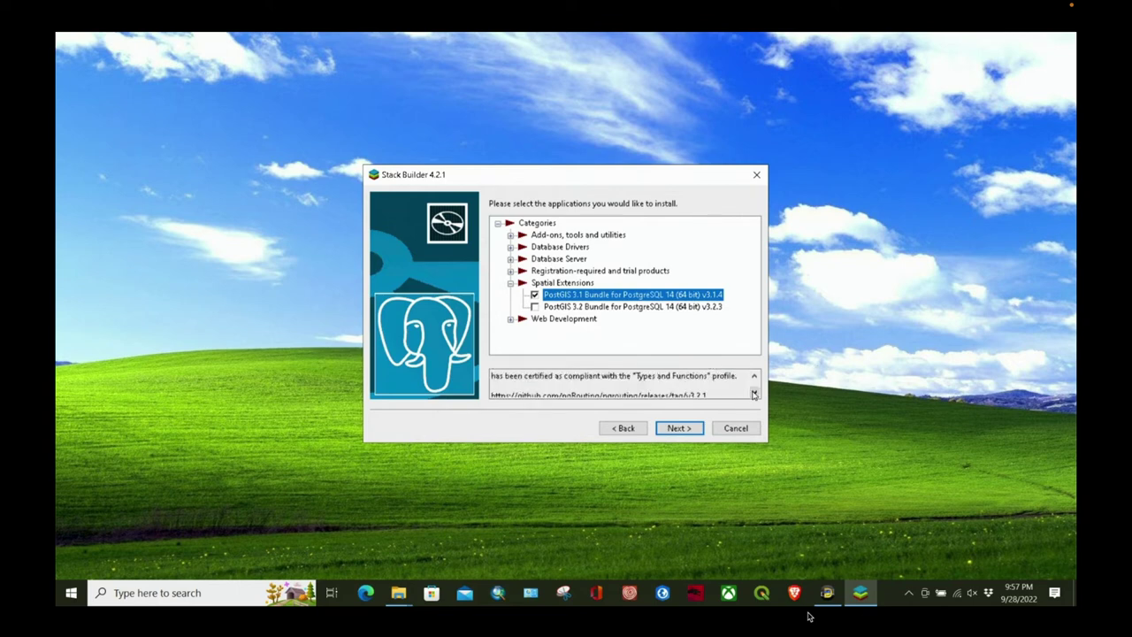
pyautogui.click(753, 394)
pyautogui.click(753, 393)
pyautogui.click(753, 394)
pyautogui.click(754, 394)
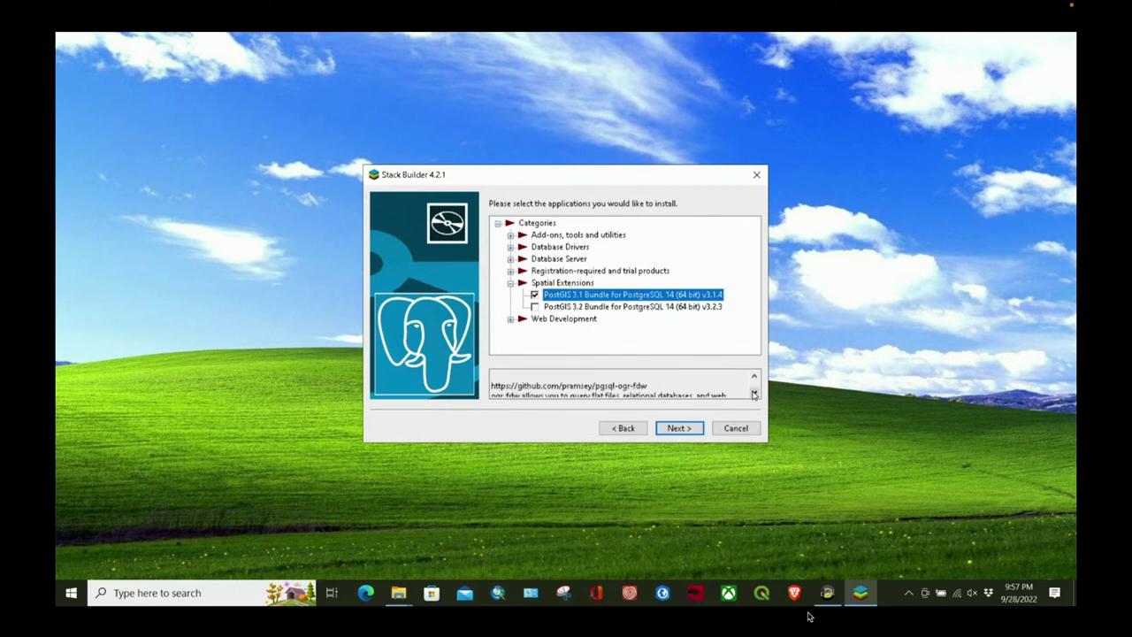
pyautogui.click(754, 394)
pyautogui.click(754, 394)
pyautogui.click(754, 393)
pyautogui.click(753, 394)
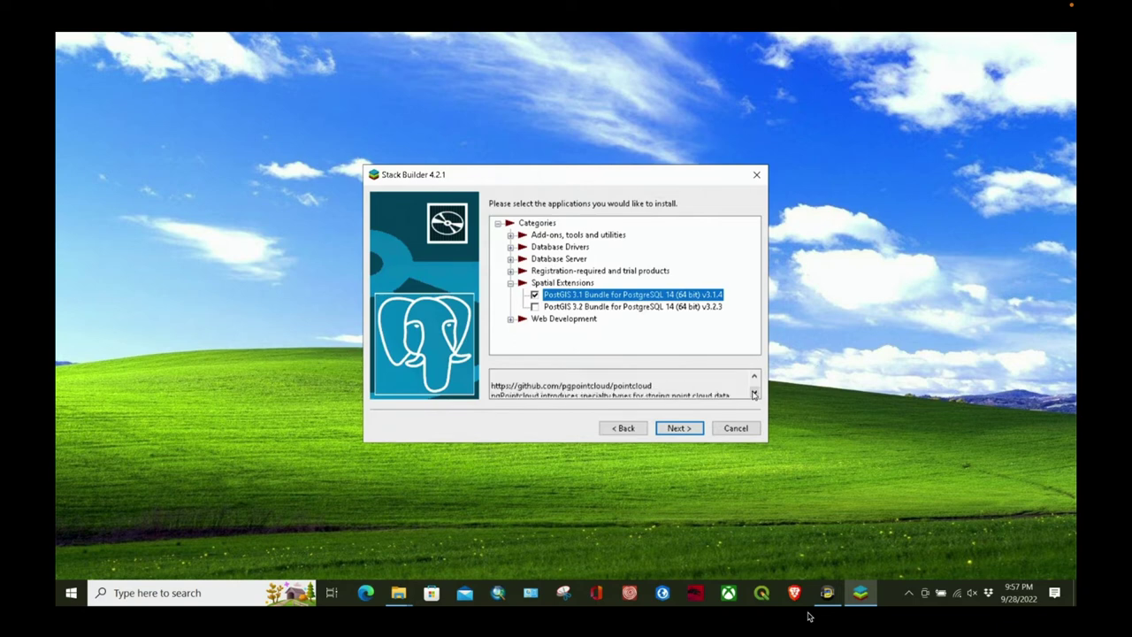
pyautogui.click(678, 428)
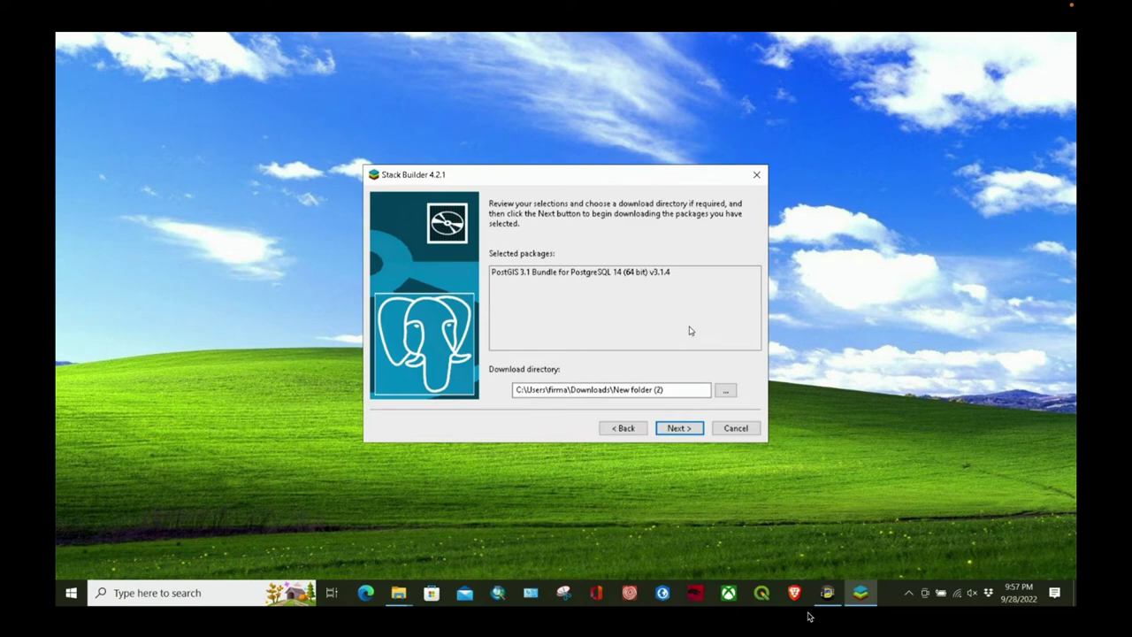
# Step: Download the selected PostGIS bundle and launch its installer
pyautogui.click(648, 275)
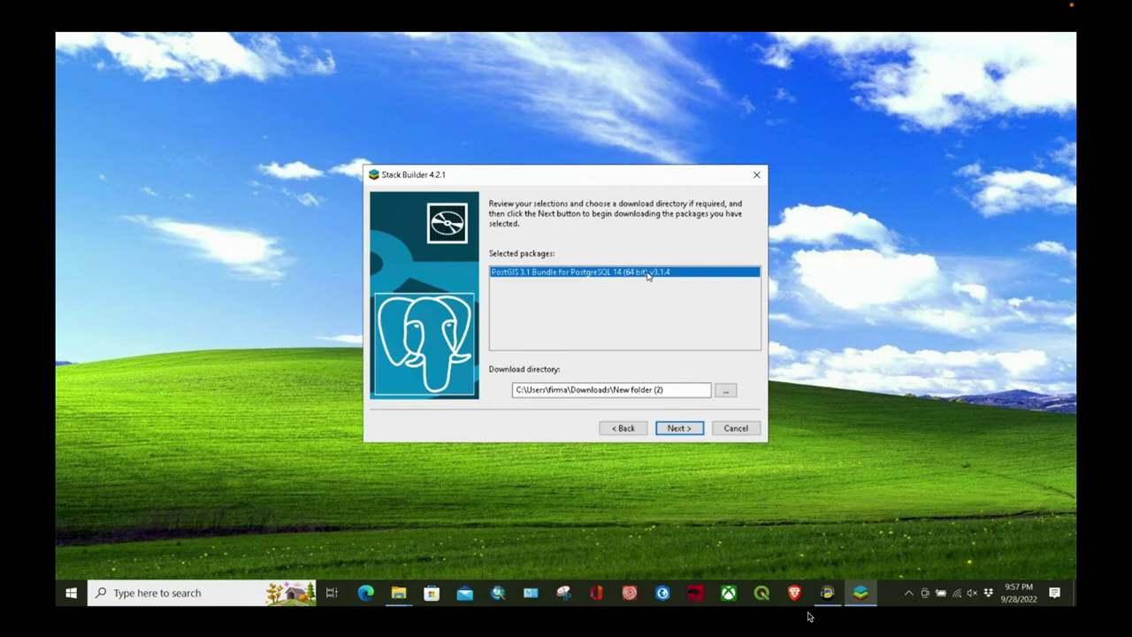
pyautogui.click(680, 431)
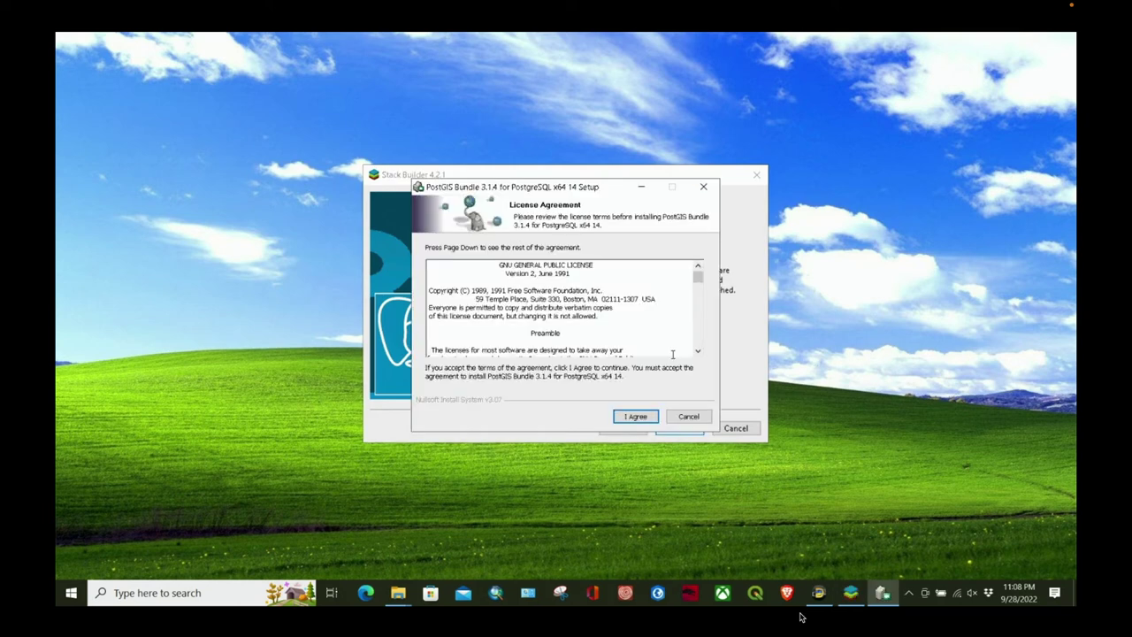
# Step: Accept the PostGIS license and keep the Create spatial database component ticked
pyautogui.click(634, 419)
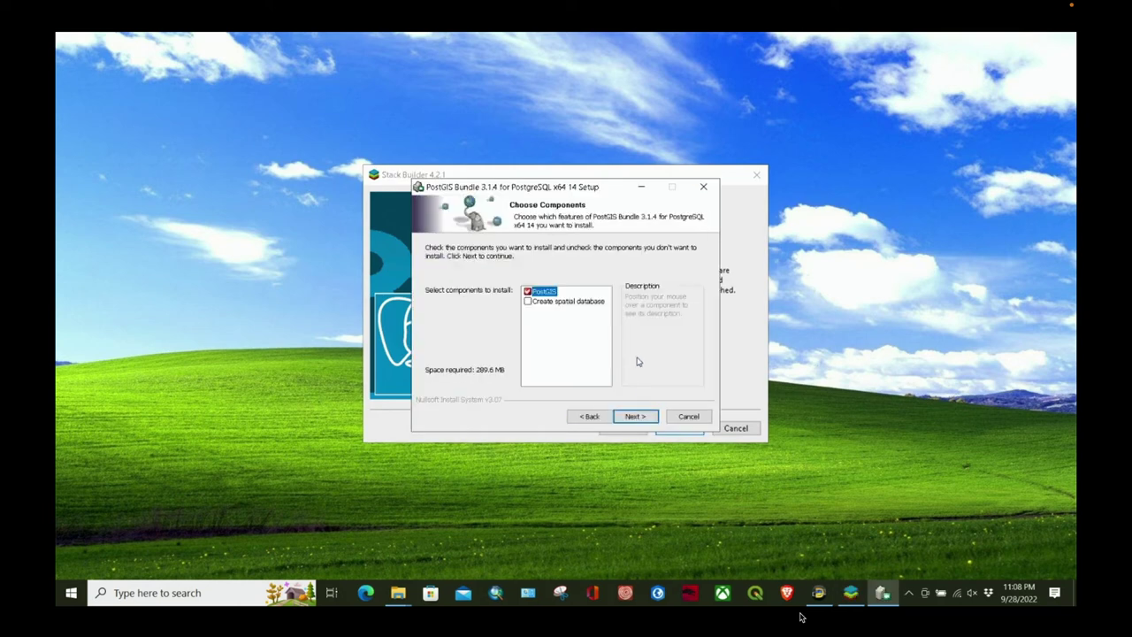
pyautogui.click(582, 306)
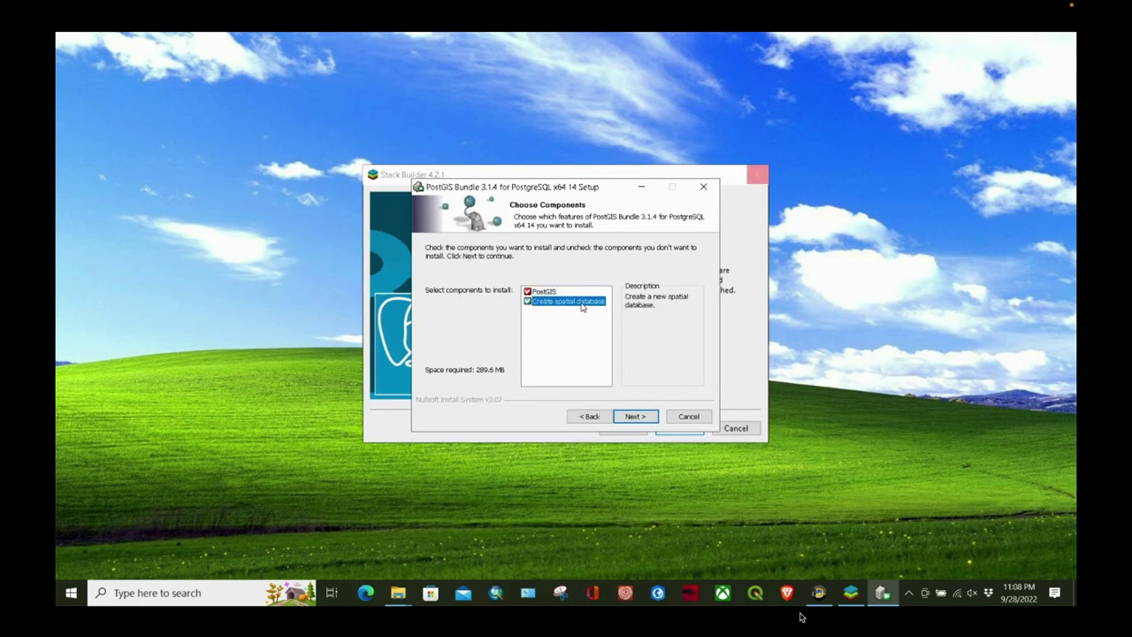
pyautogui.click(527, 303)
pyautogui.click(527, 303)
pyautogui.click(527, 303)
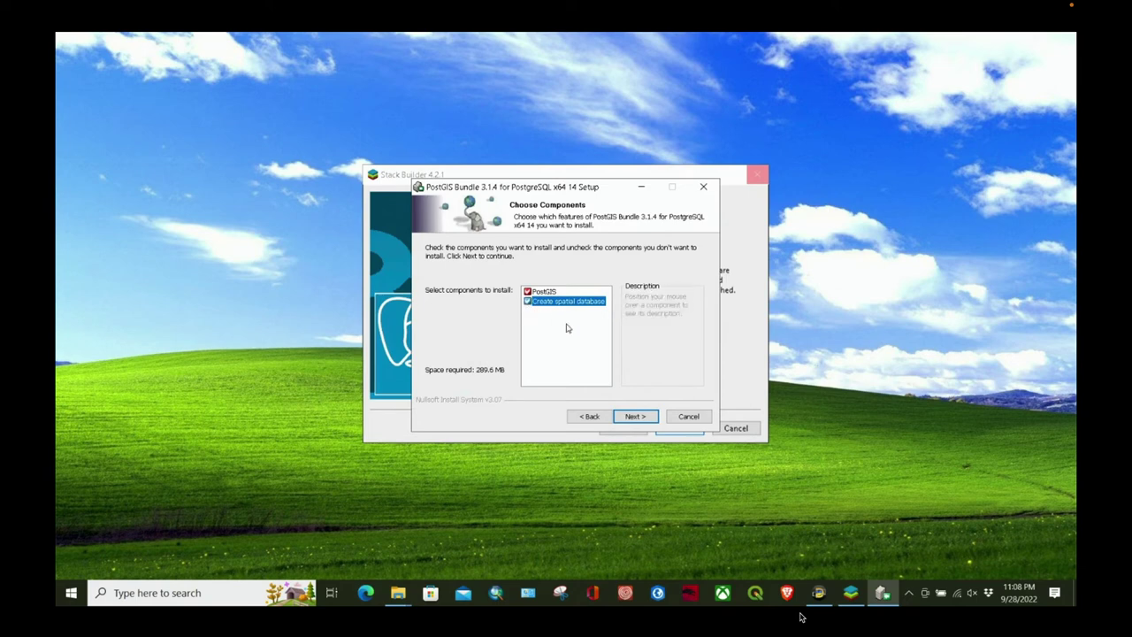
pyautogui.click(642, 419)
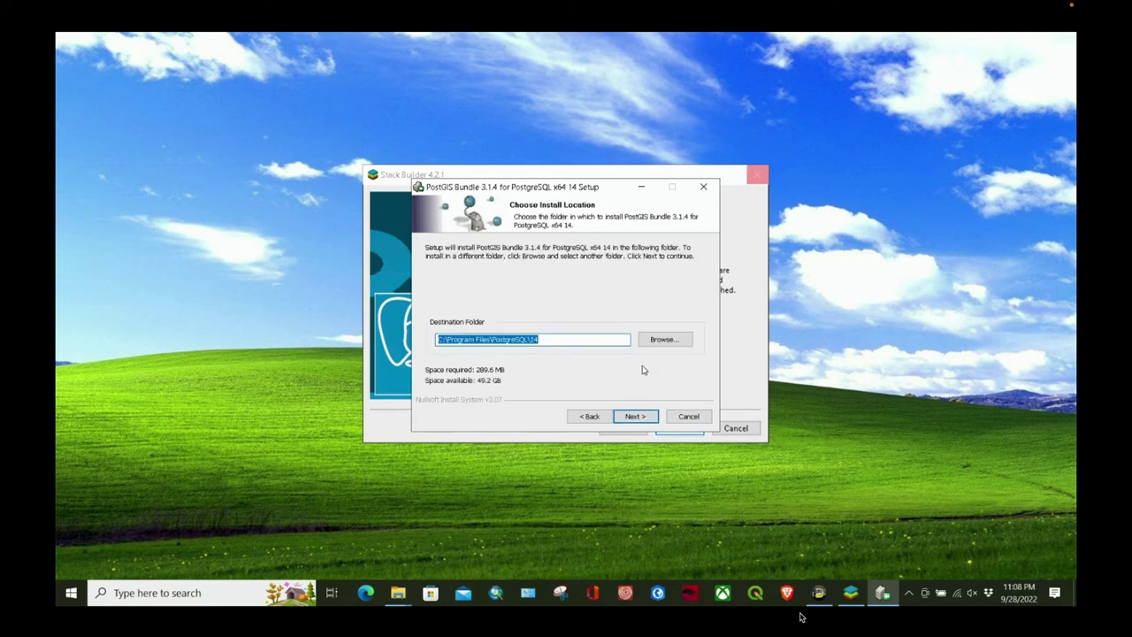
# Step: Keep the default install folder and enter the postgres user's password for the database connection
pyautogui.click(635, 419)
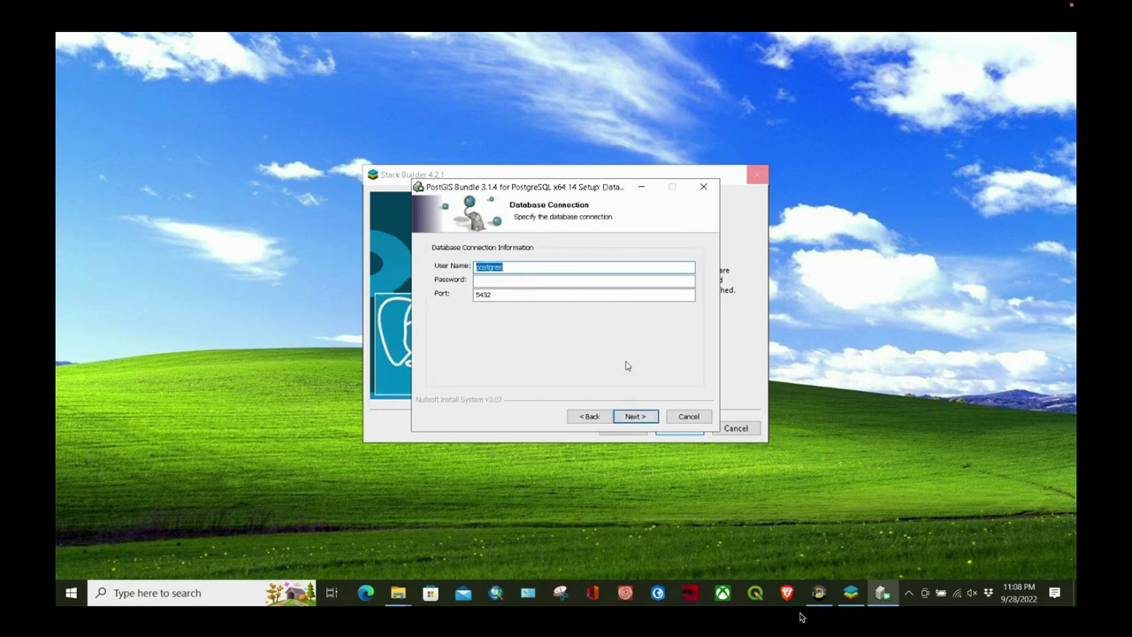
pyautogui.click(504, 278)
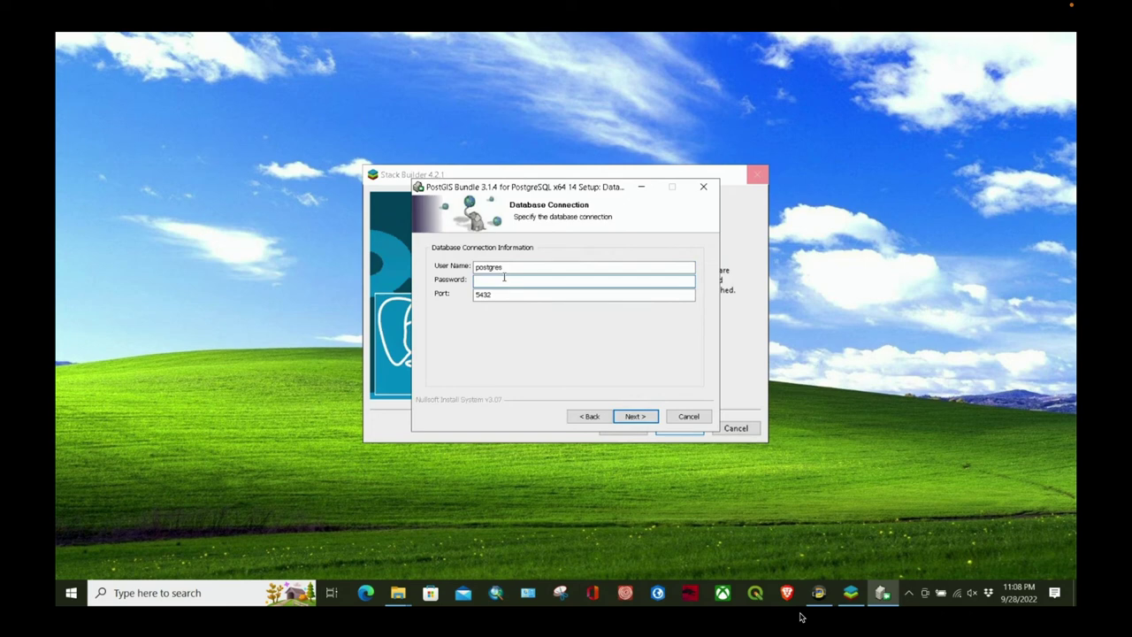
pyautogui.write('post')
pyautogui.click(637, 416)
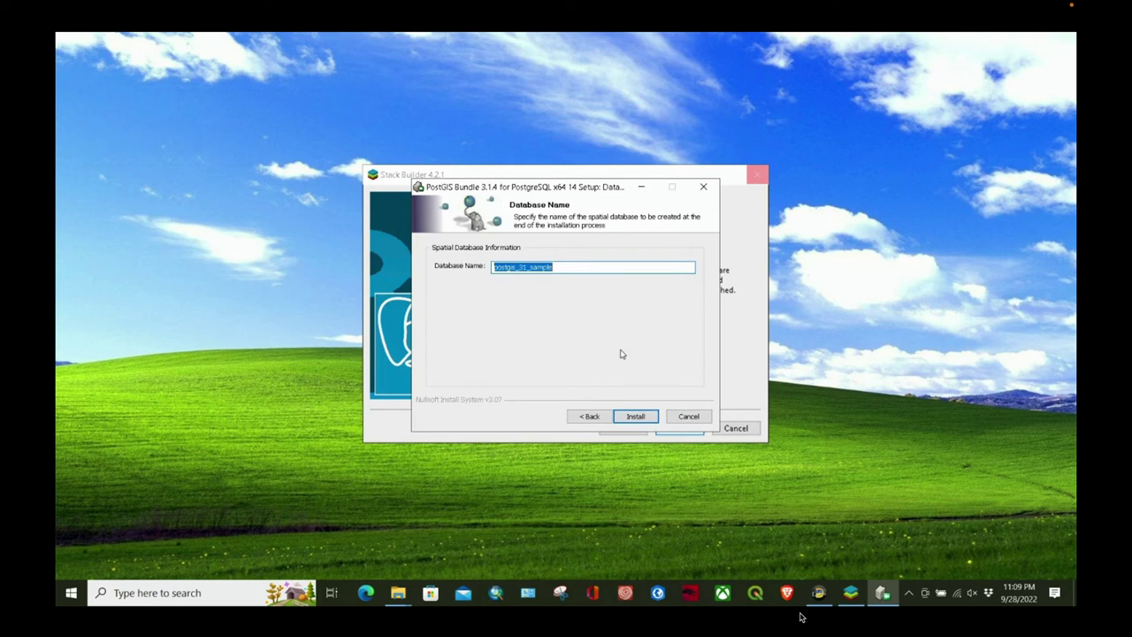
# Step: Keep the database name postgis_31_sample and start the installation
pyautogui.click(635, 416)
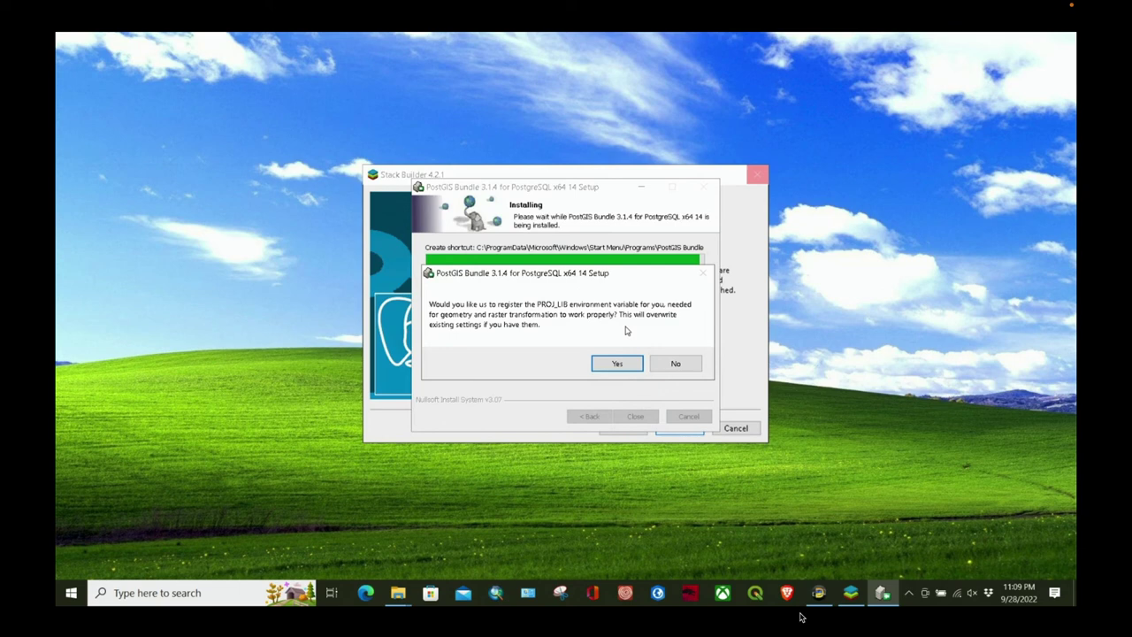
# Step: Approve PROJ_LIB, GDAL_DATA, raster drivers and out-db rasters, then close the finished setup
pyautogui.click(618, 362)
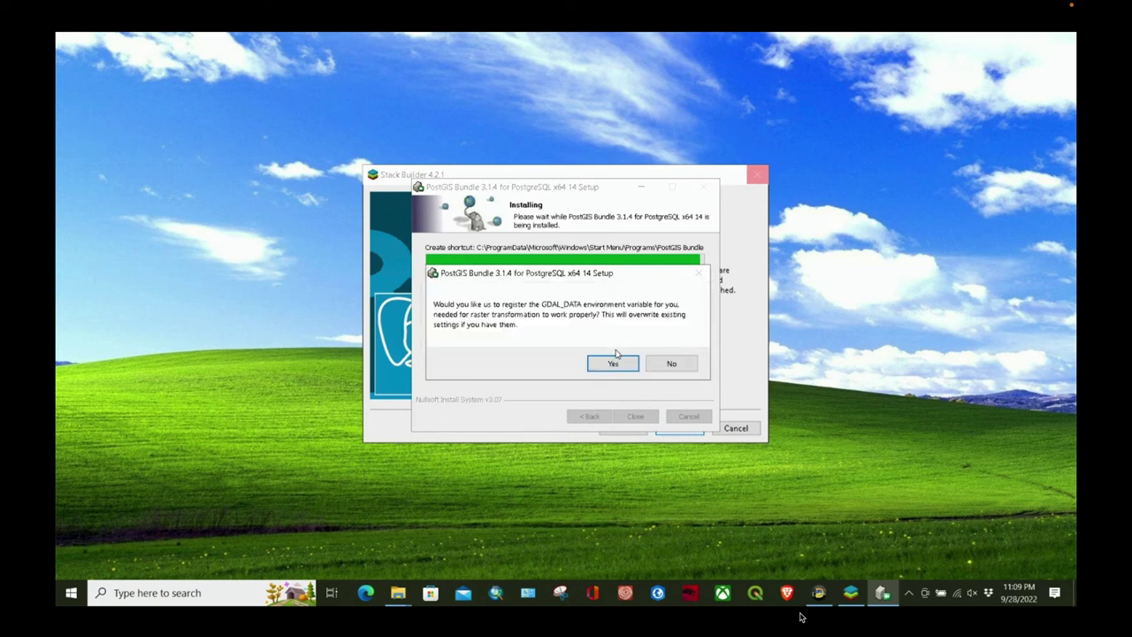
pyautogui.click(619, 363)
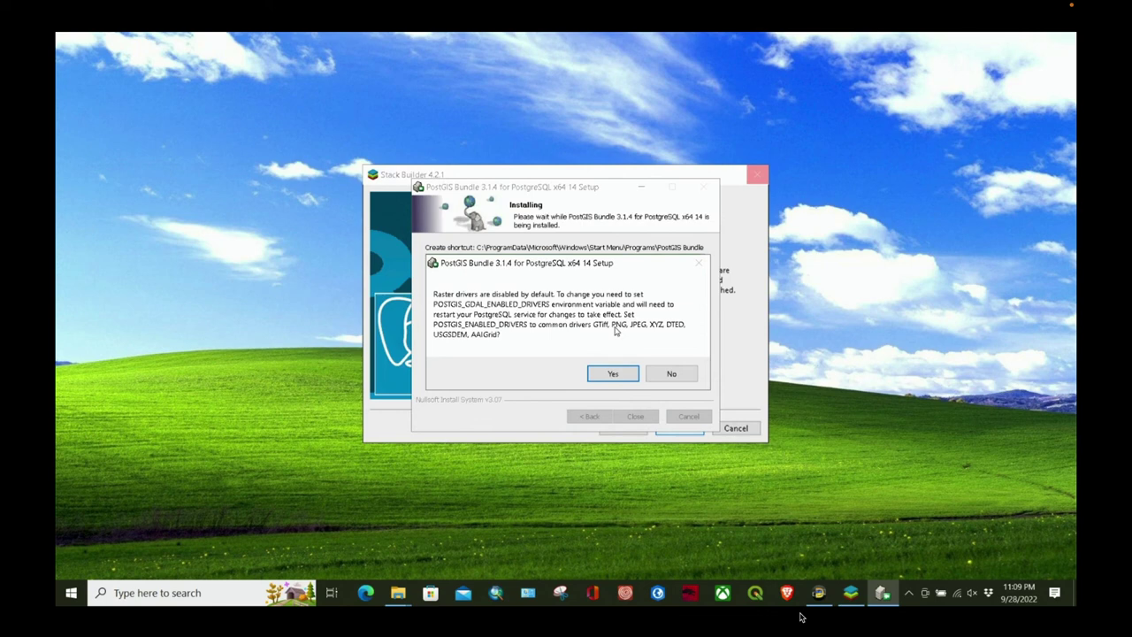
pyautogui.click(613, 373)
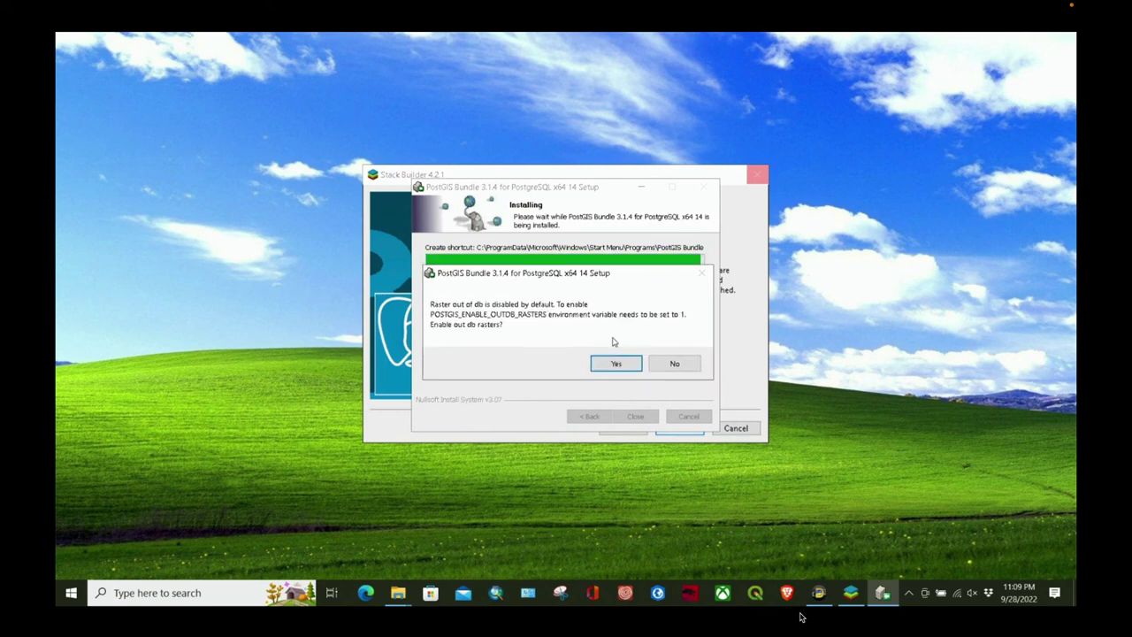
pyautogui.click(624, 363)
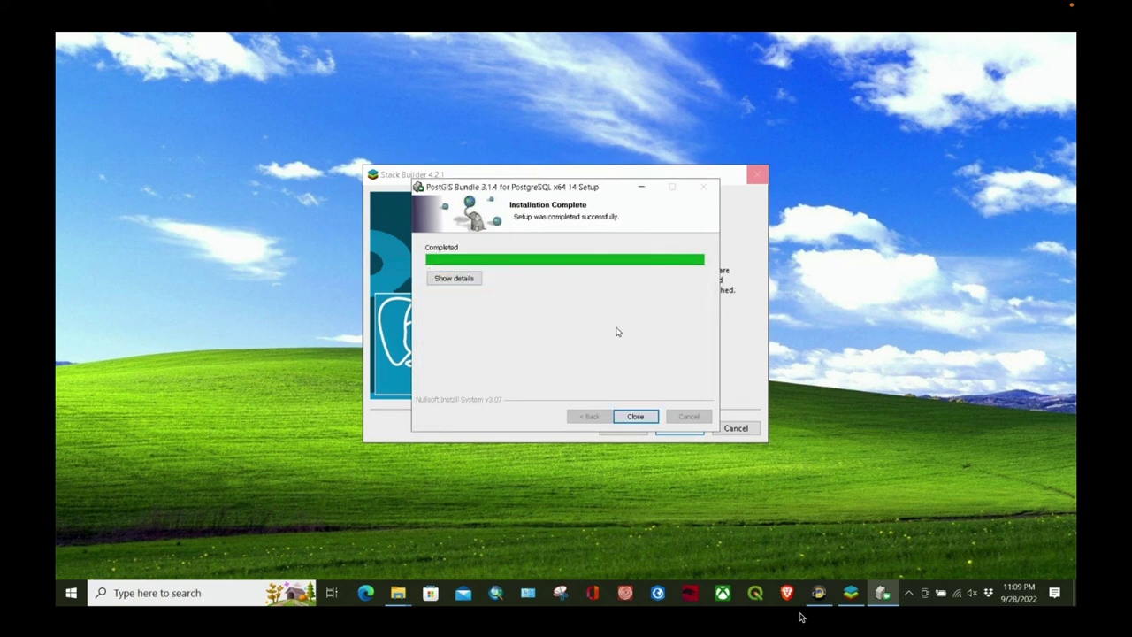
pyautogui.click(638, 416)
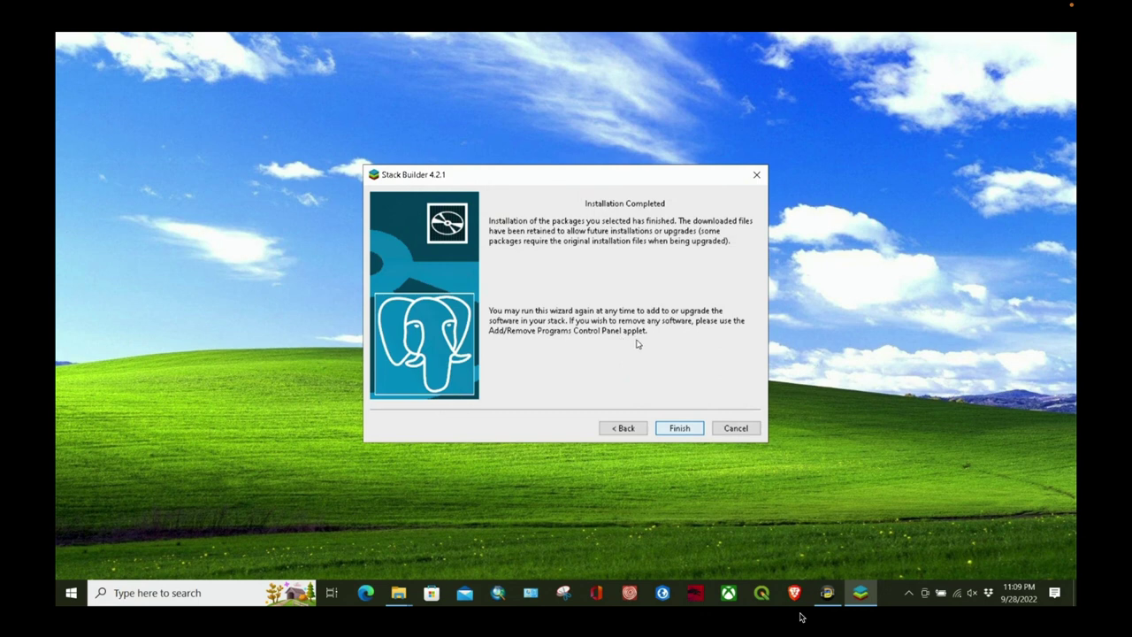
# Step: Finish the Stack Builder wizard on its Installation Completed page to close it
pyautogui.click(681, 428)
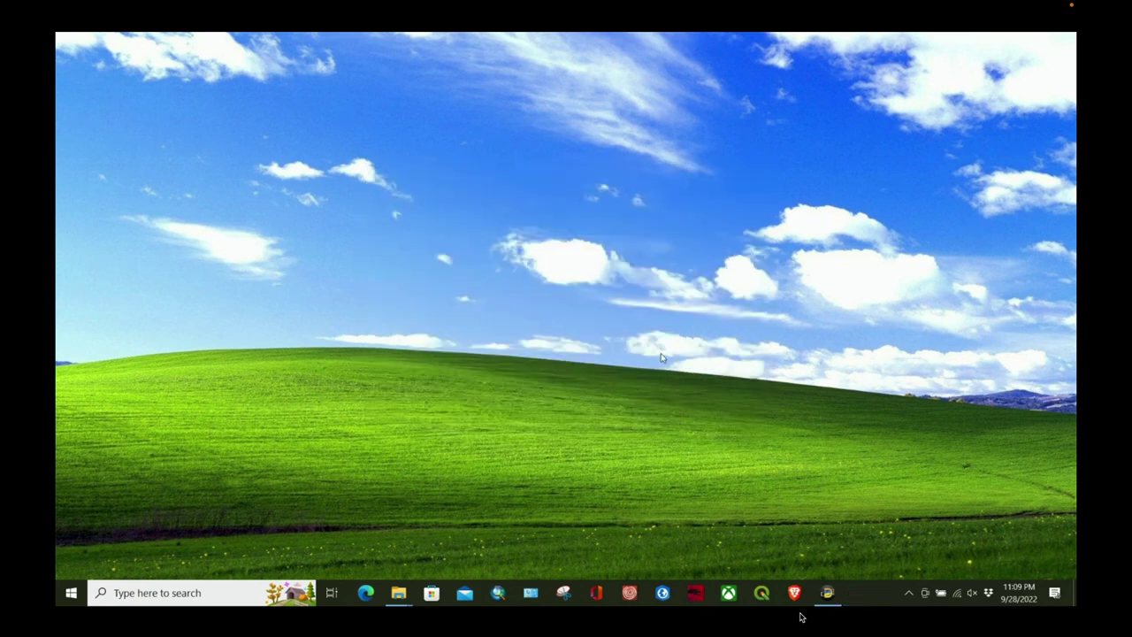